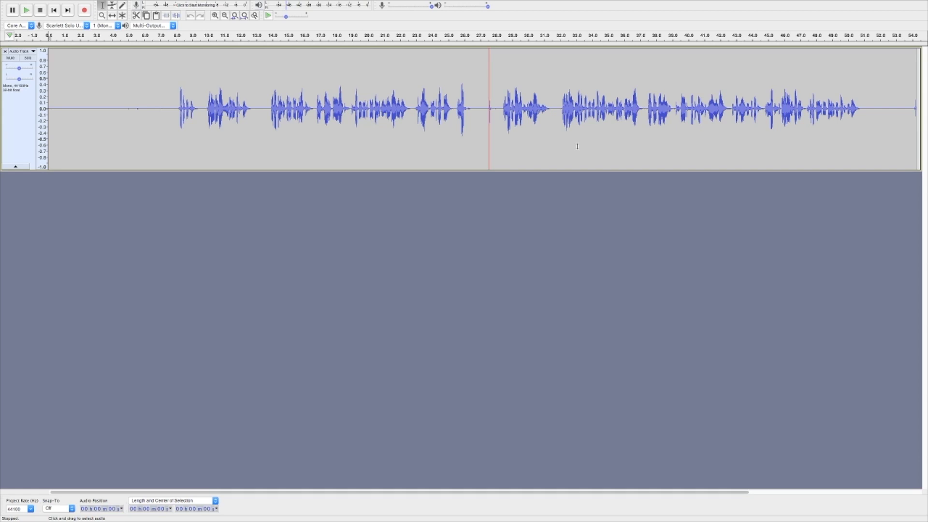
Step: Play the recording from the start and stop at about 50 seconds, just before the speech ends
{"action": "key", "text": "space"}
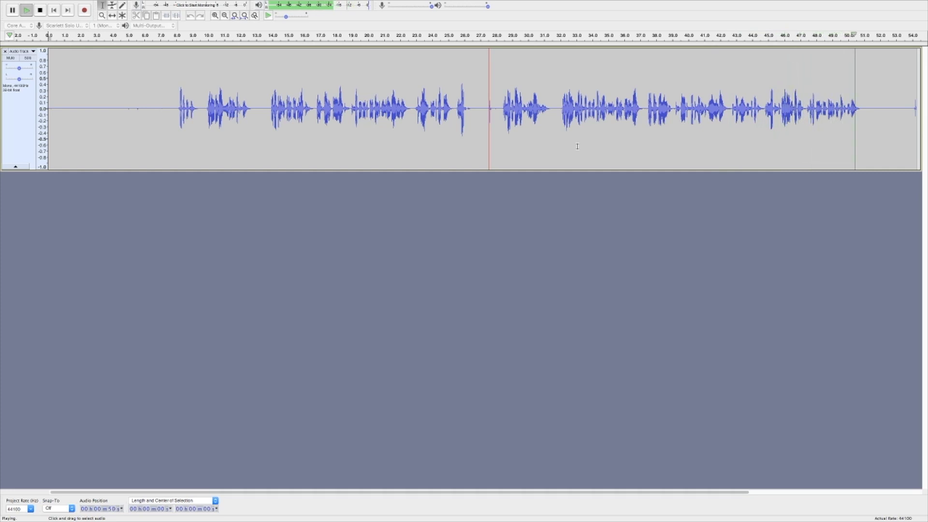
{"action": "key", "text": "space"}
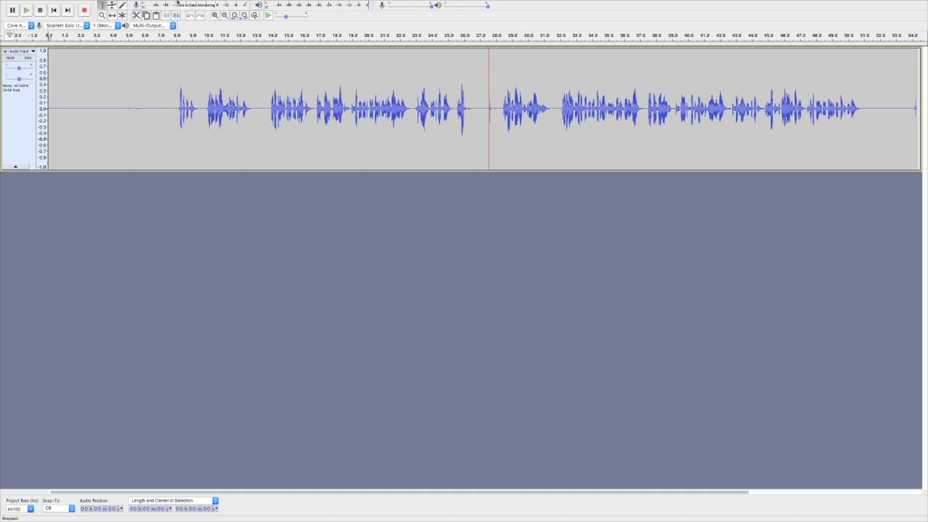
Step: Turn the Show Clipping display off and back on for the waveform
{"action": "mouse_move", "coordinate": [150, 3]}
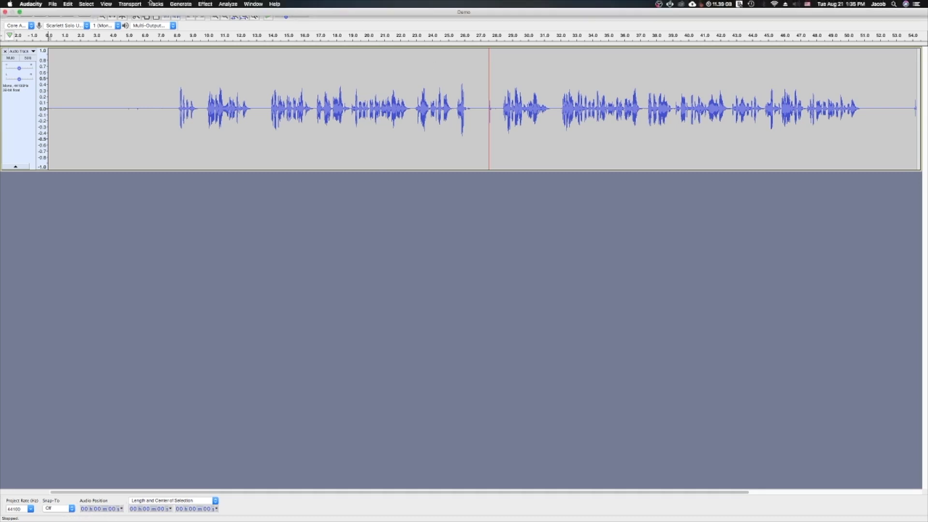
{"action": "left_click", "coordinate": [86, 4]}
{"action": "mouse_move", "coordinate": [103, 4]}
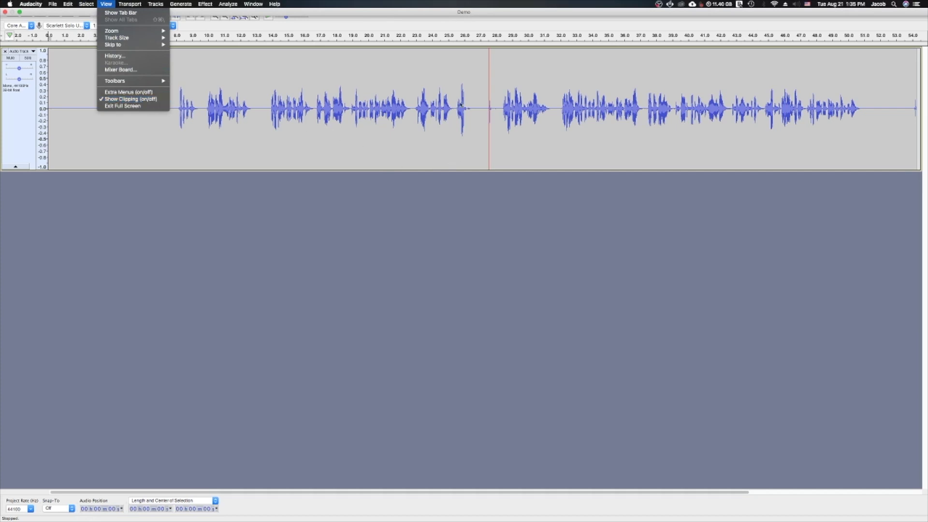
{"action": "left_click", "coordinate": [483, 105]}
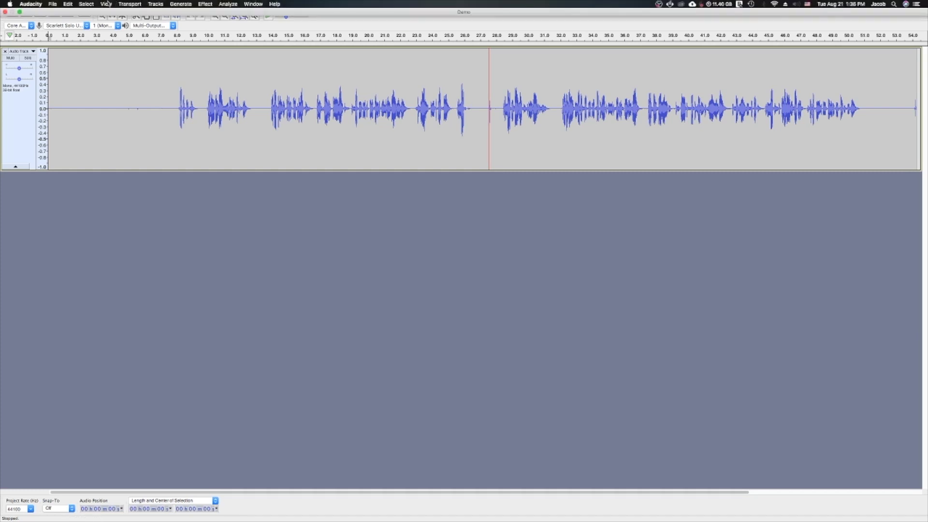
{"action": "left_click", "coordinate": [106, 4]}
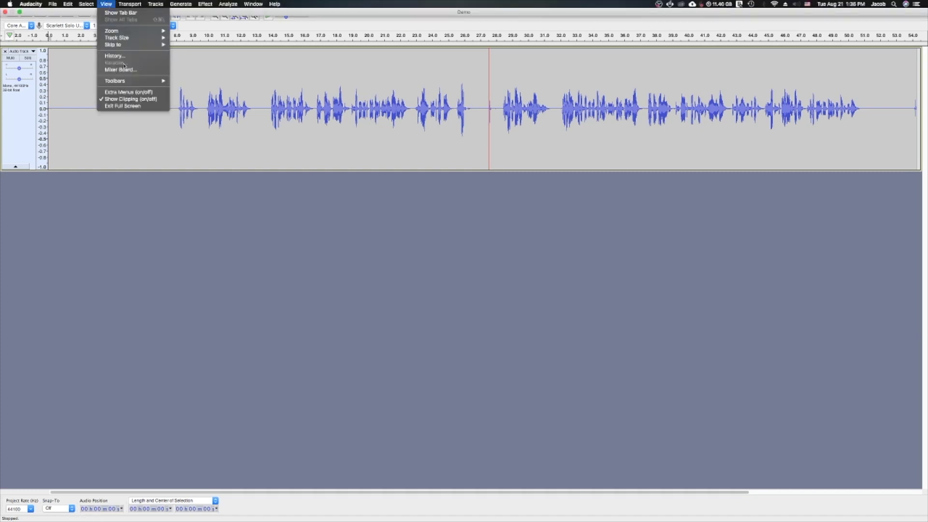
{"action": "left_click", "coordinate": [128, 100]}
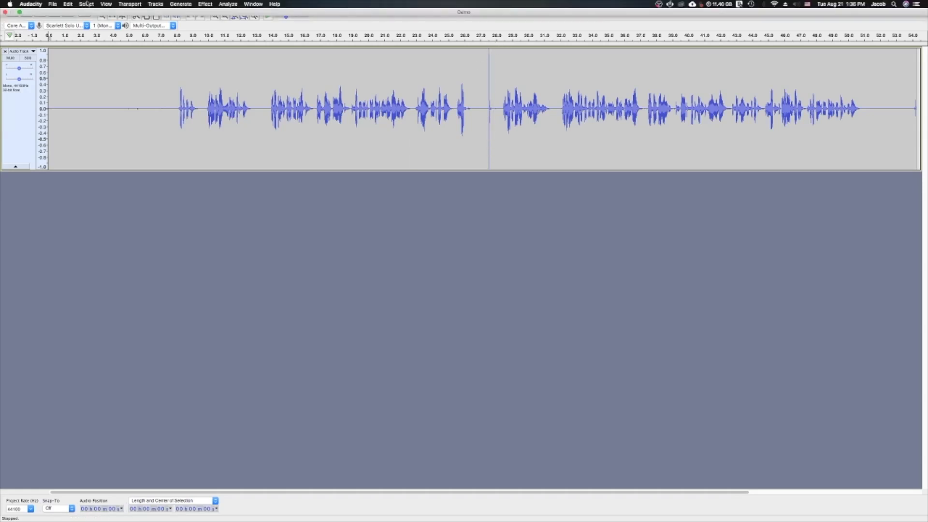
{"action": "left_click", "coordinate": [105, 4]}
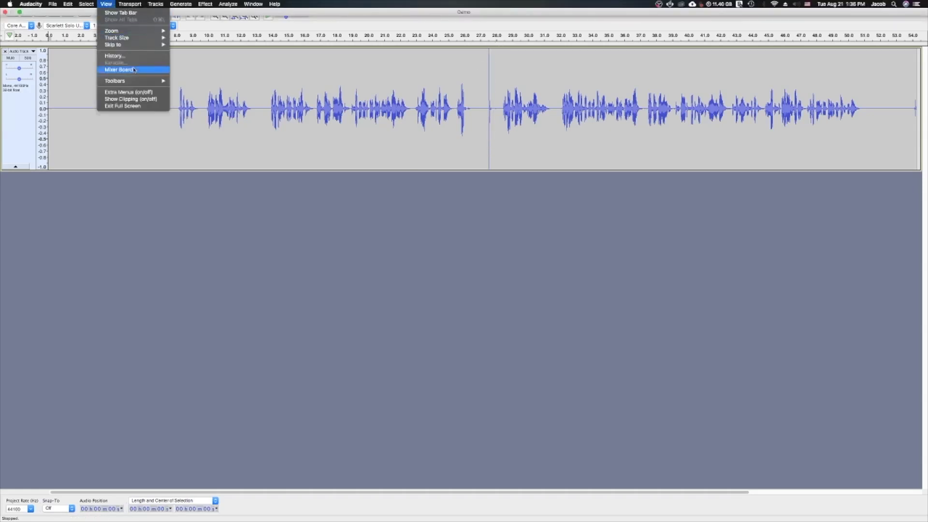
{"action": "left_click", "coordinate": [138, 99]}
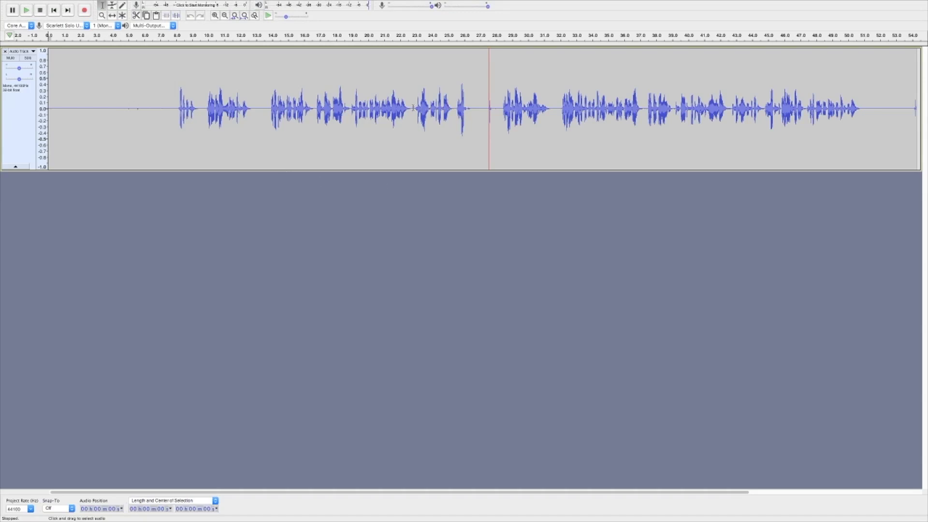
Step: Audition the audio around the clipping mark and delete the section from about 25.5 to 28.4 seconds
{"action": "left_click_drag", "start_coordinate": [413, 107], "coordinate": [558, 118]}
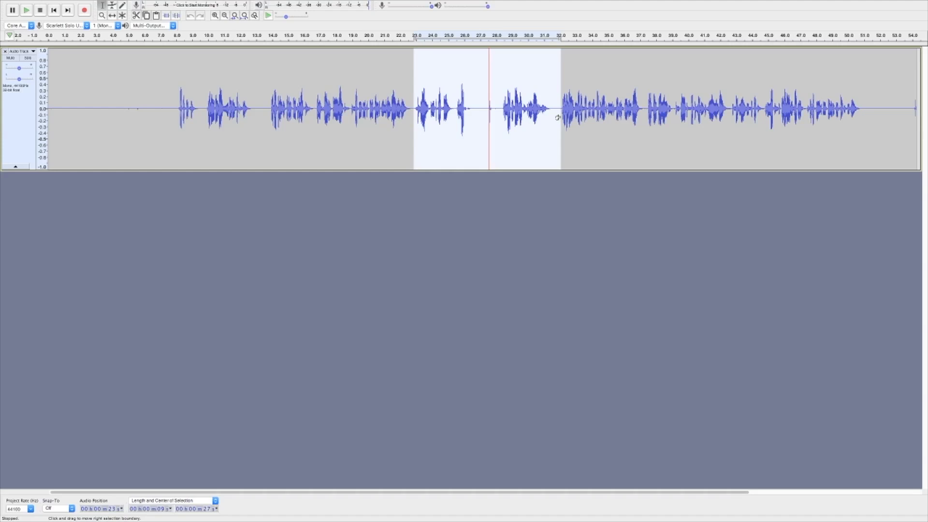
{"action": "key", "text": "ctrl+e"}
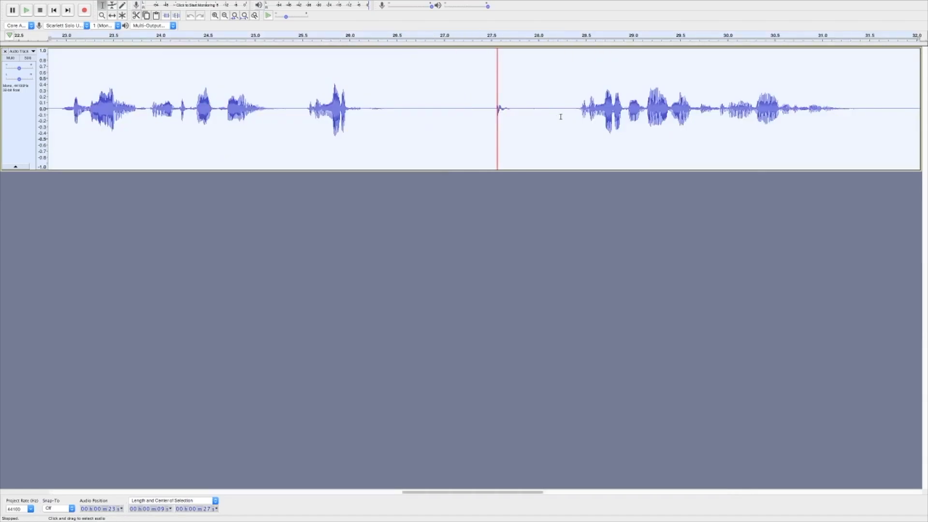
{"action": "left_click", "coordinate": [574, 35]}
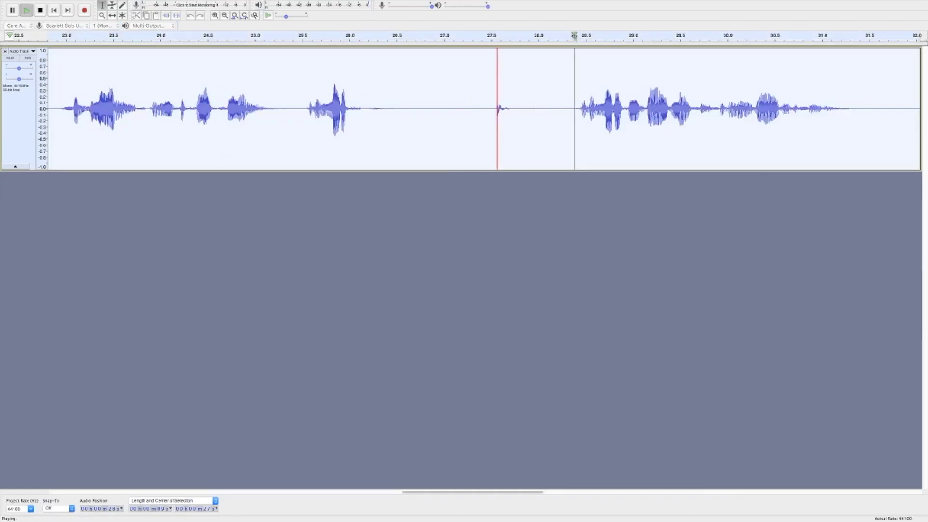
{"action": "key", "text": "space"}
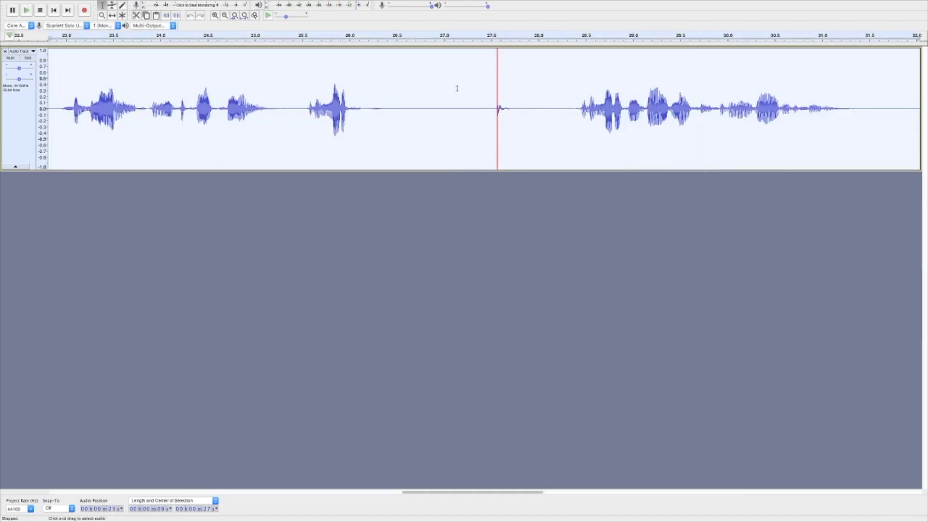
{"action": "left_click", "coordinate": [298, 35]}
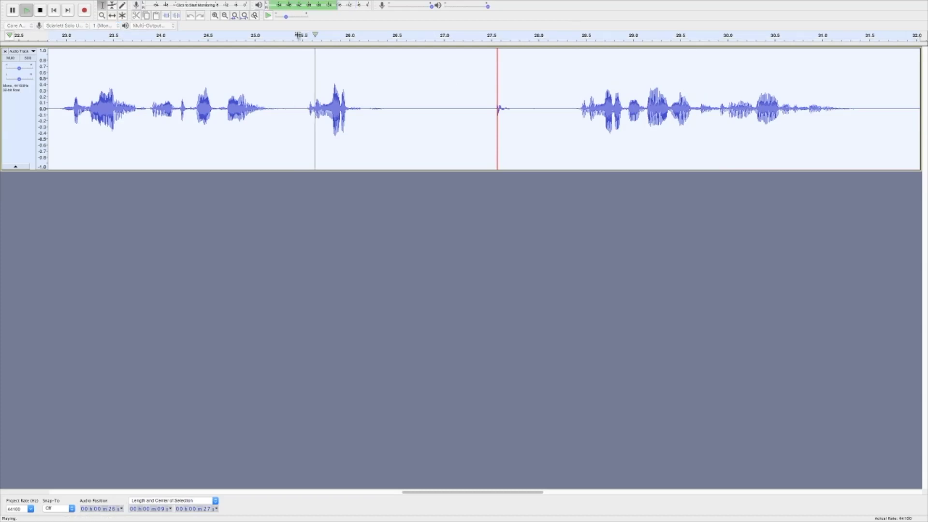
{"action": "key", "text": "space"}
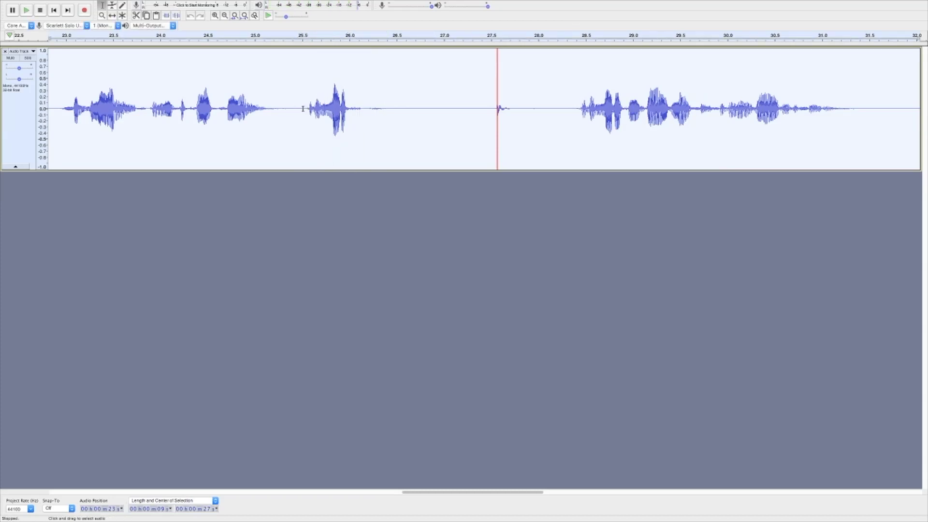
{"action": "left_click_drag", "start_coordinate": [303, 108], "coordinate": [575, 116]}
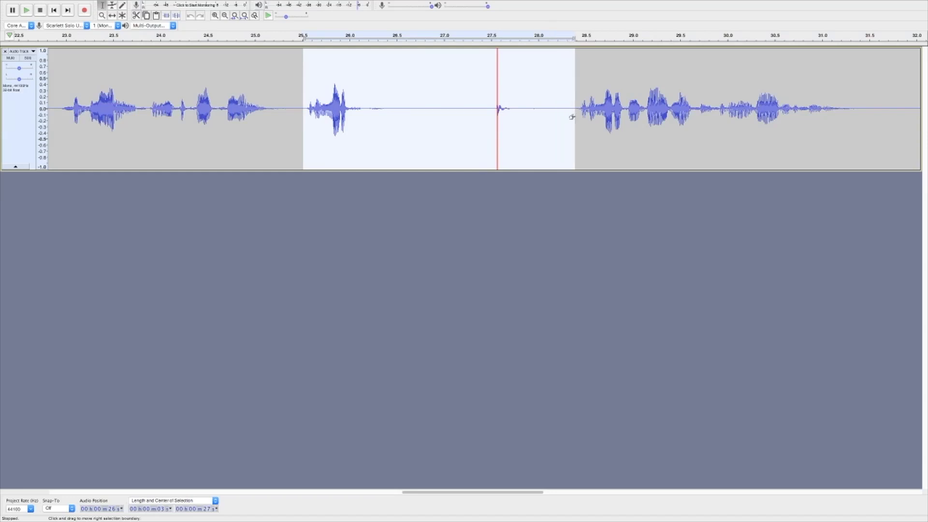
{"action": "key", "text": "Delete"}
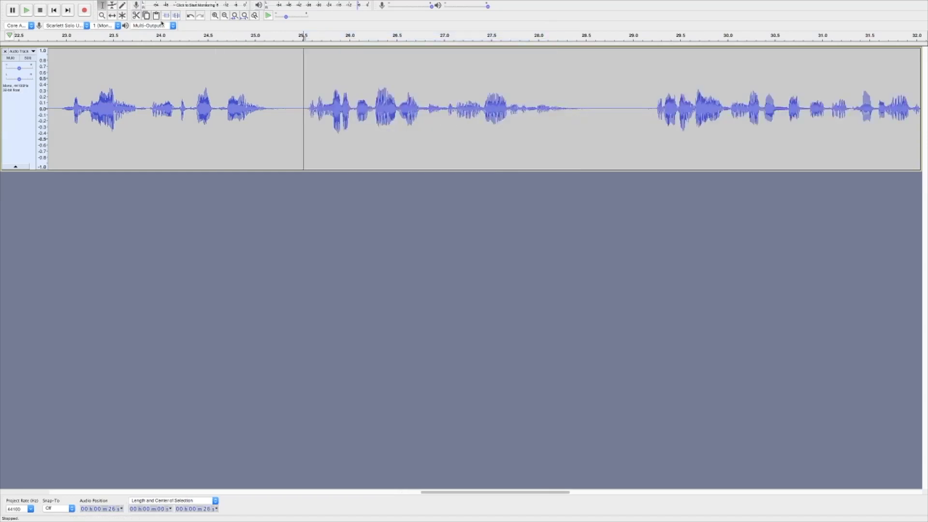
Step: Play across the edit from about 24 seconds to check the cut, and fit the whole project in view
{"action": "left_click", "coordinate": [169, 34]}
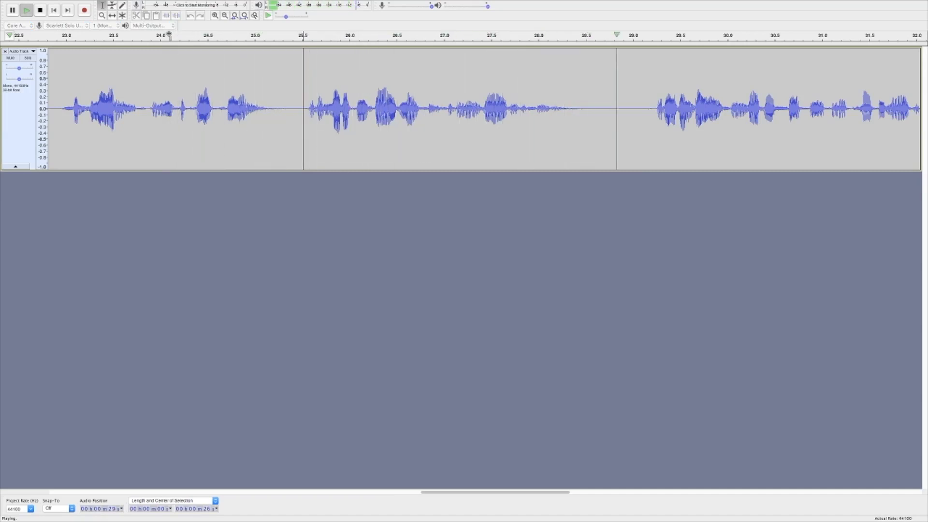
{"action": "key", "text": "space"}
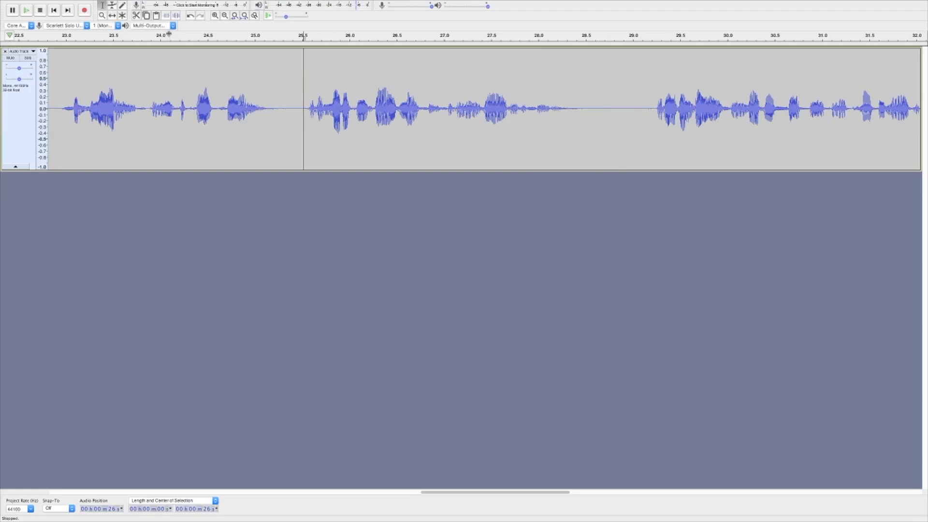
{"action": "key", "text": "super+2"}
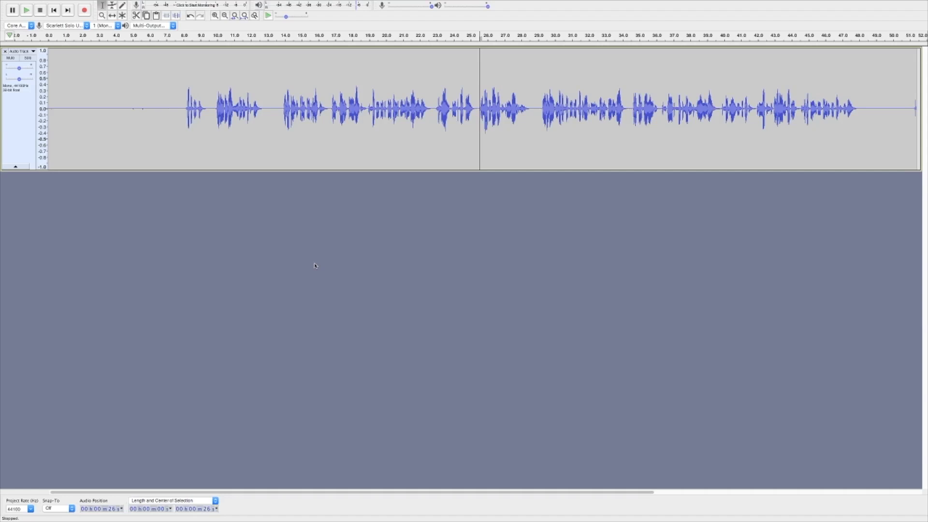
Step: Switch to the browser and review the custom tools and the Process instructions on the AudioBook Mastering wiki page
{"action": "key", "text": "super+Tab"}
{"action": "key", "text": "super+Tab"}
{"action": "key", "text": "super+Tab"}
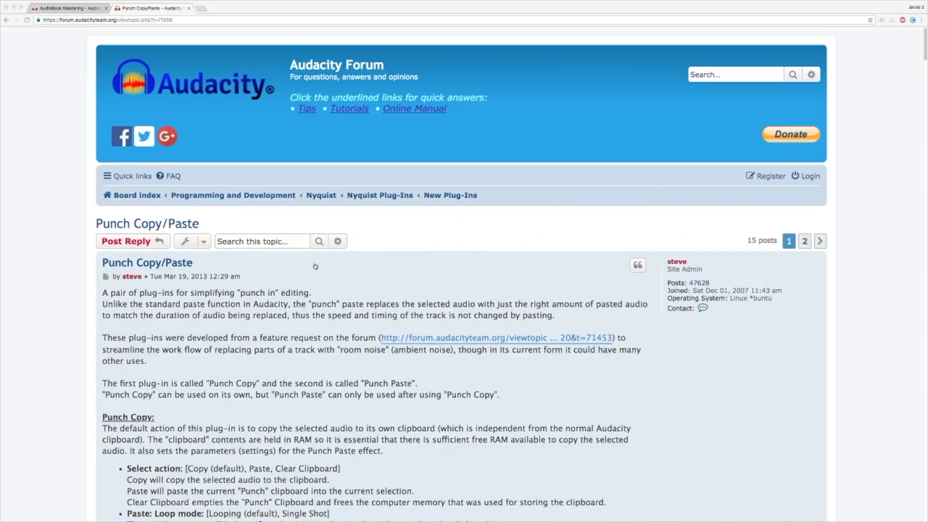
{"action": "key", "text": "ctrl+shift+Tab"}
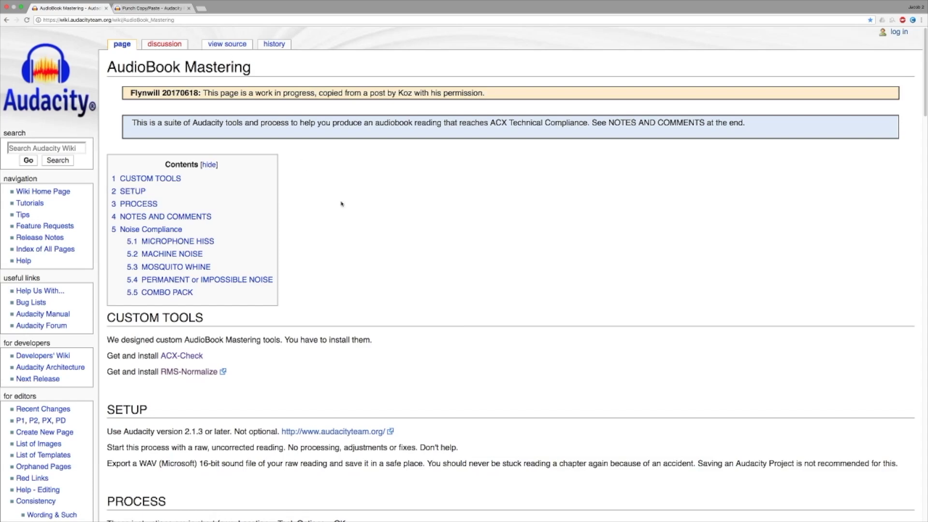
{"action": "scroll", "coordinate": [341, 204], "scroll_direction": "down", "scroll_amount": 5}
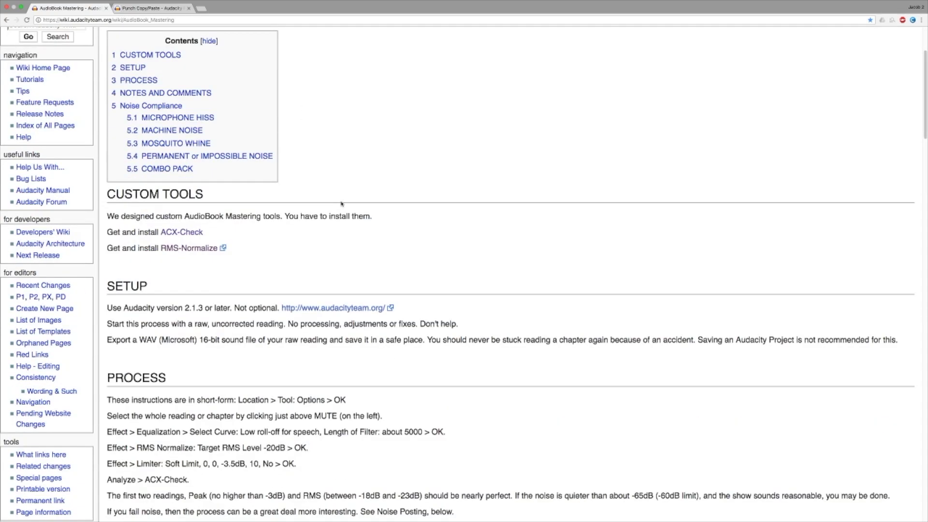
{"action": "scroll", "coordinate": [341, 204], "scroll_direction": "down", "scroll_amount": 2}
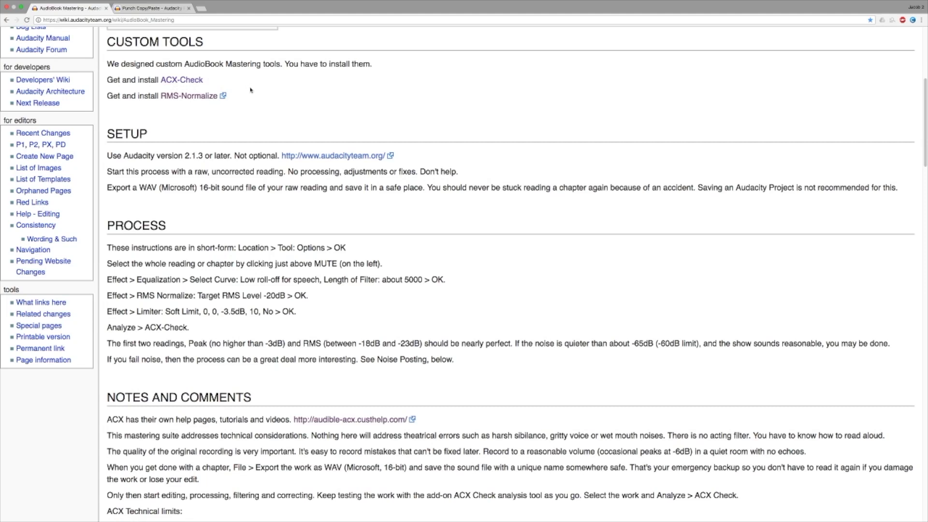
{"action": "scroll", "coordinate": [250, 157], "scroll_direction": "down", "scroll_amount": 2}
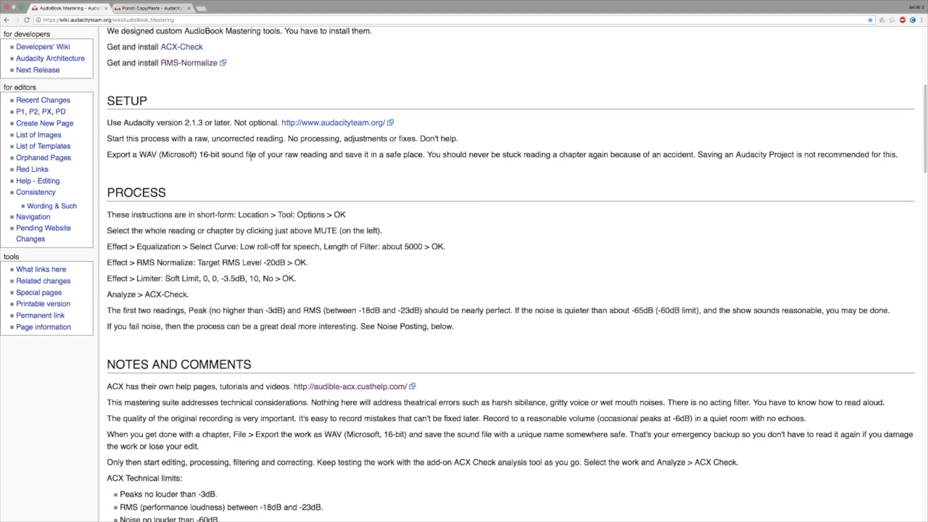
{"action": "left_click_drag", "start_coordinate": [107, 213], "coordinate": [454, 333]}
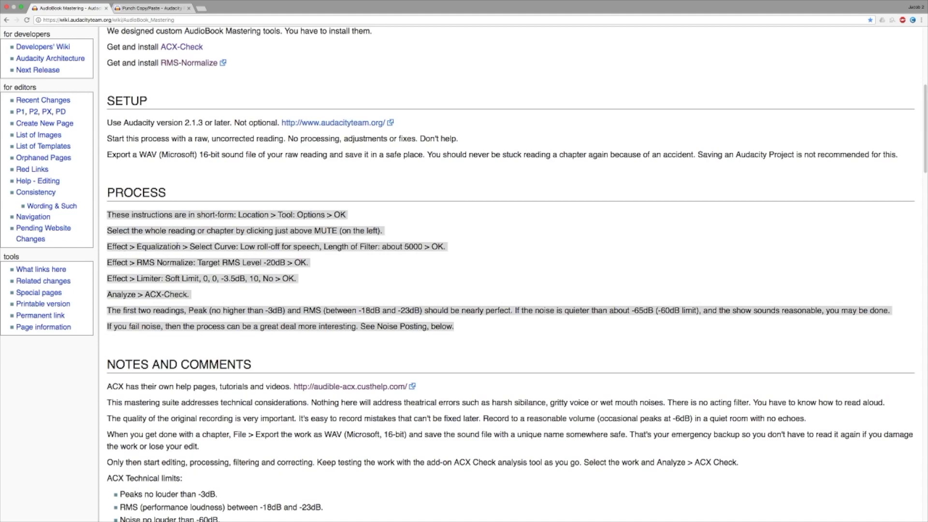
{"action": "left_click_drag", "start_coordinate": [177, 247], "coordinate": [195, 264]}
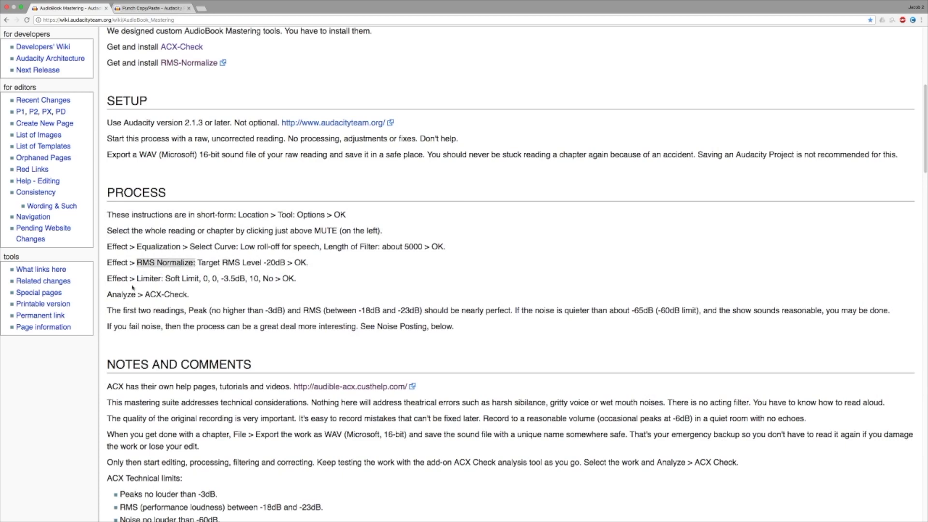
{"action": "left_click_drag", "start_coordinate": [137, 278], "coordinate": [161, 279]}
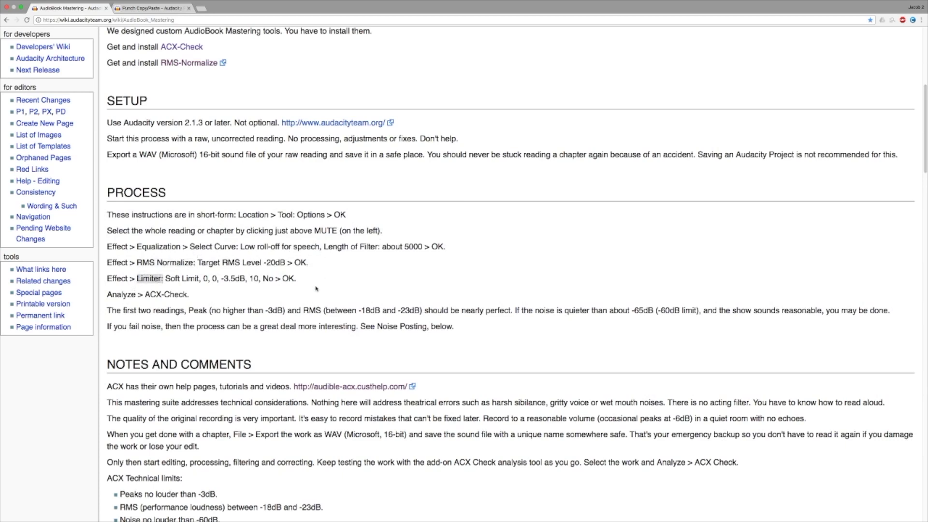
{"action": "left_click", "coordinate": [300, 285]}
Step: Return to Audacity and apply the ACX chain to the current project with the whole track selected
{"action": "key", "text": "super+Tab"}
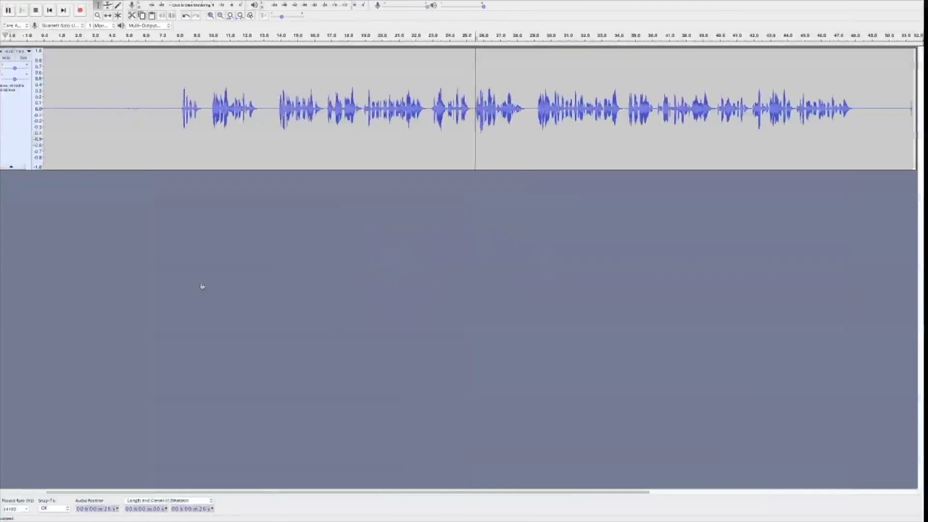
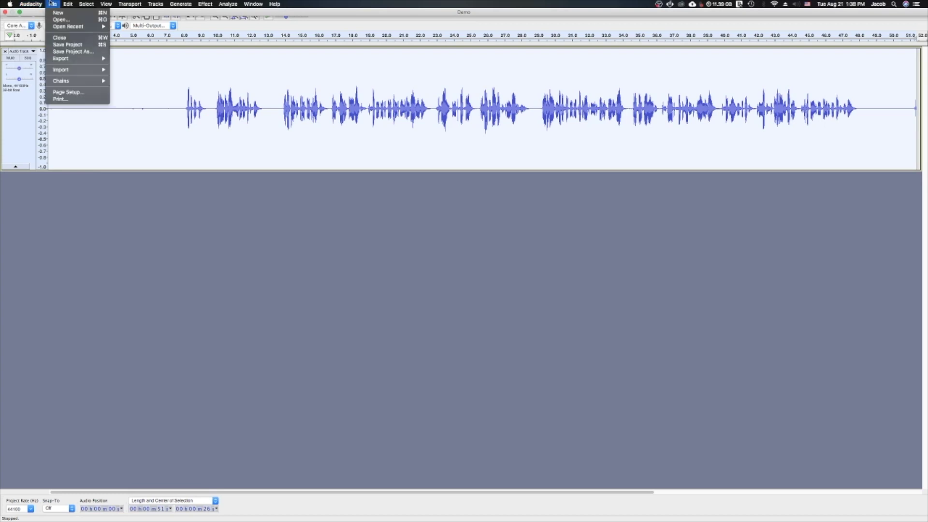
{"action": "mouse_move", "coordinate": [77, 81]}
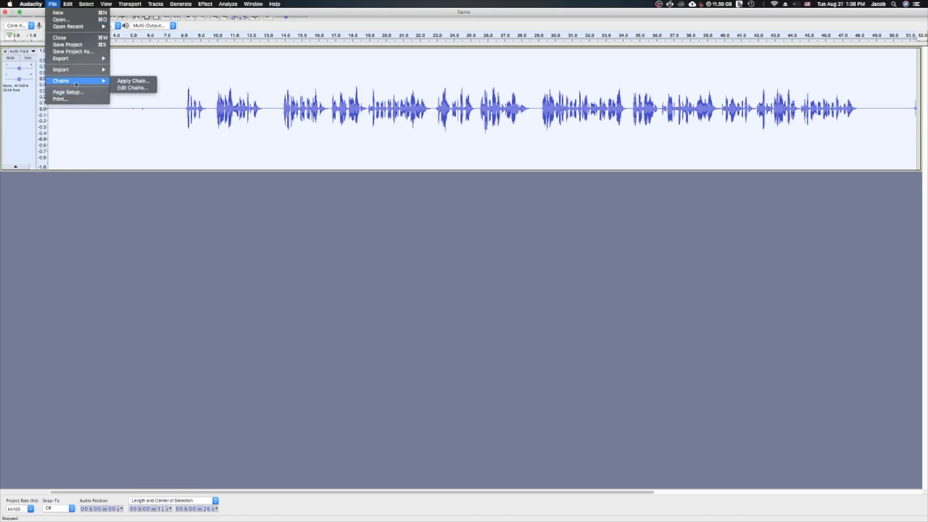
{"action": "left_click", "coordinate": [144, 82]}
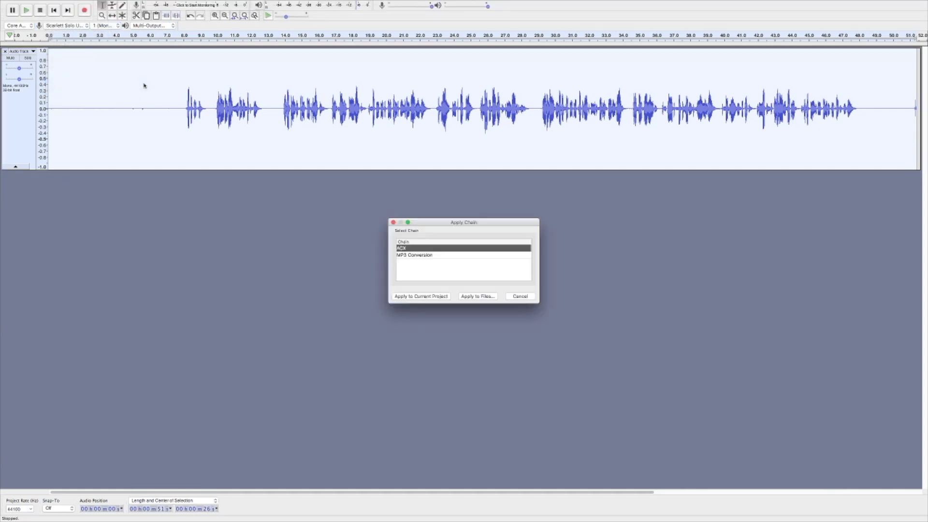
{"action": "left_click", "coordinate": [417, 297]}
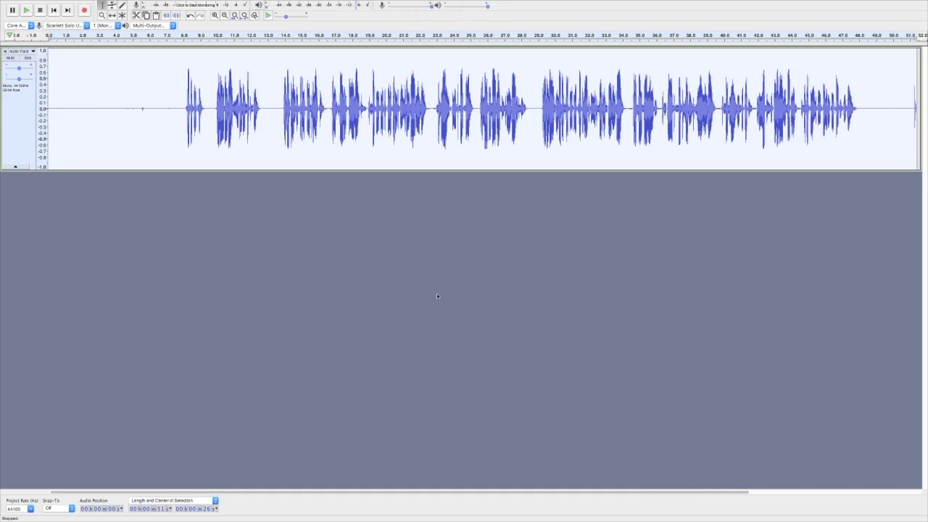
Step: Switch to the browser and look at the ACX-Check tool link on the AudioBook Mastering wiki page
{"action": "mouse_move", "coordinate": [217, 2]}
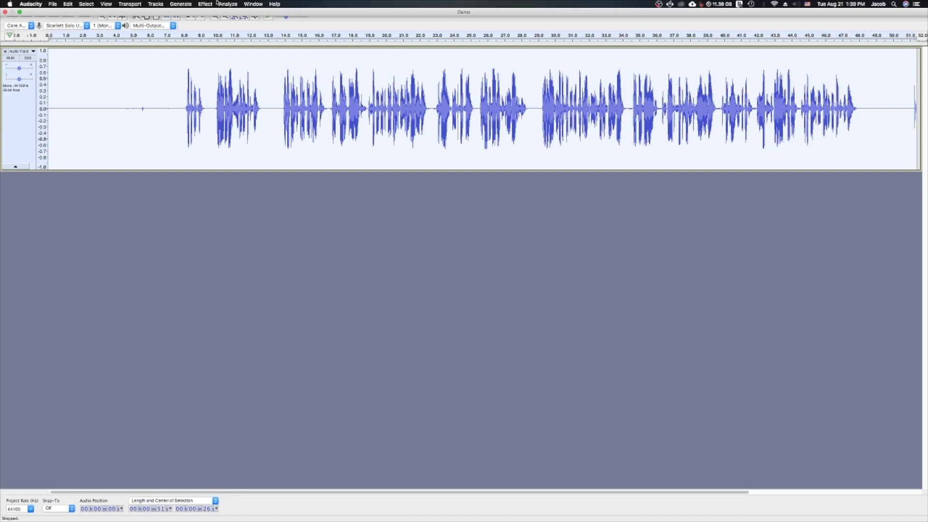
{"action": "key", "text": "super+Tab"}
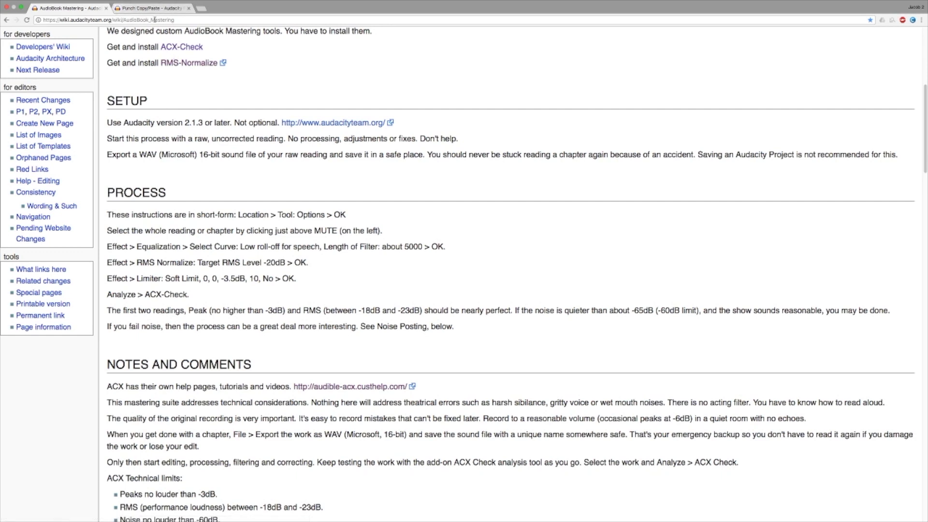
{"action": "left_click", "coordinate": [168, 51]}
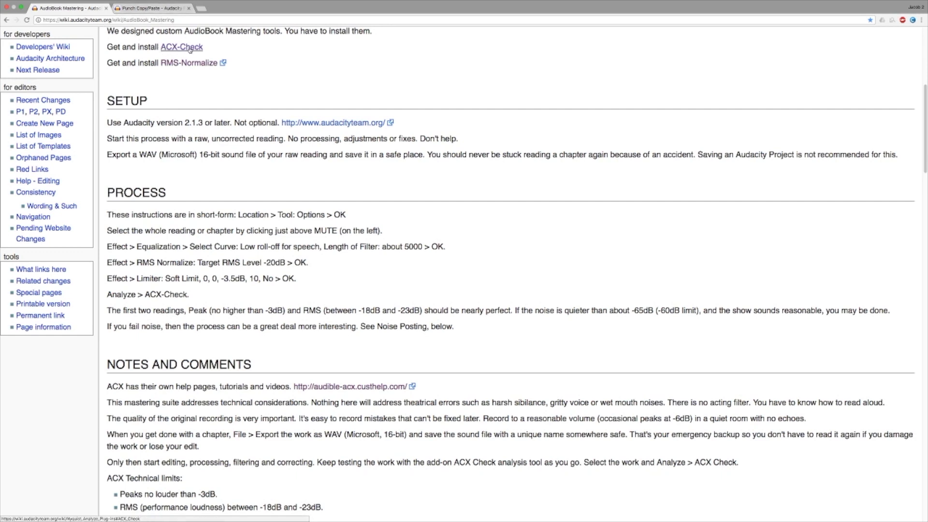
Step: Return to Audacity, run ACX Check on the whole track, and review and close its report
{"action": "key", "text": "super+Tab"}
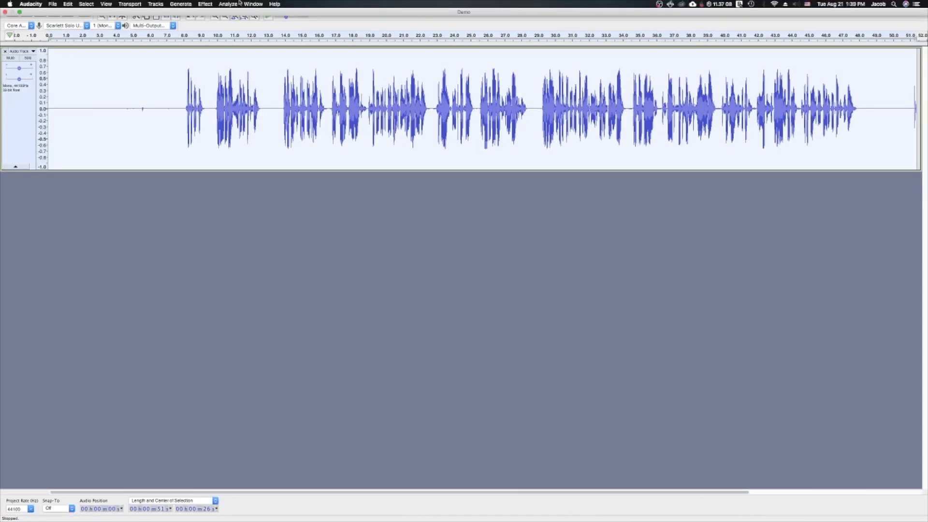
{"action": "left_click", "coordinate": [205, 3]}
{"action": "mouse_move", "coordinate": [217, 4]}
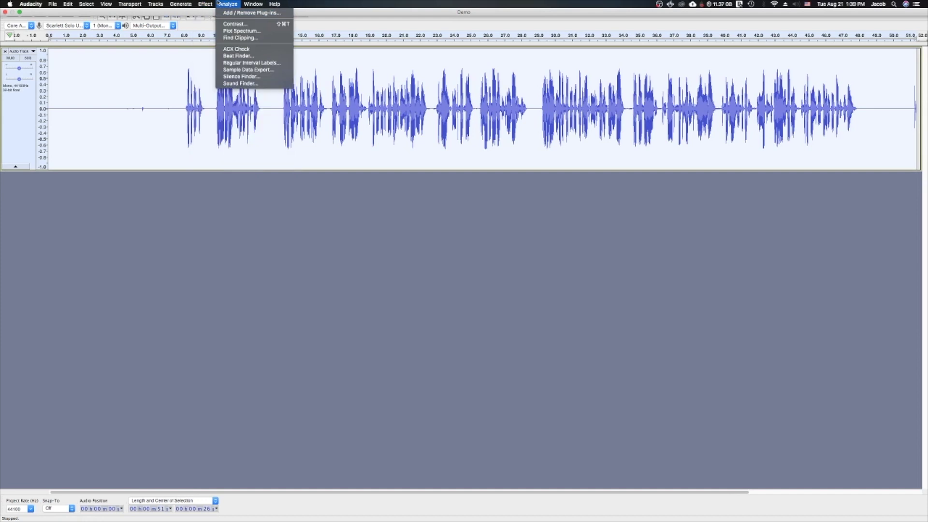
{"action": "left_click", "coordinate": [247, 50]}
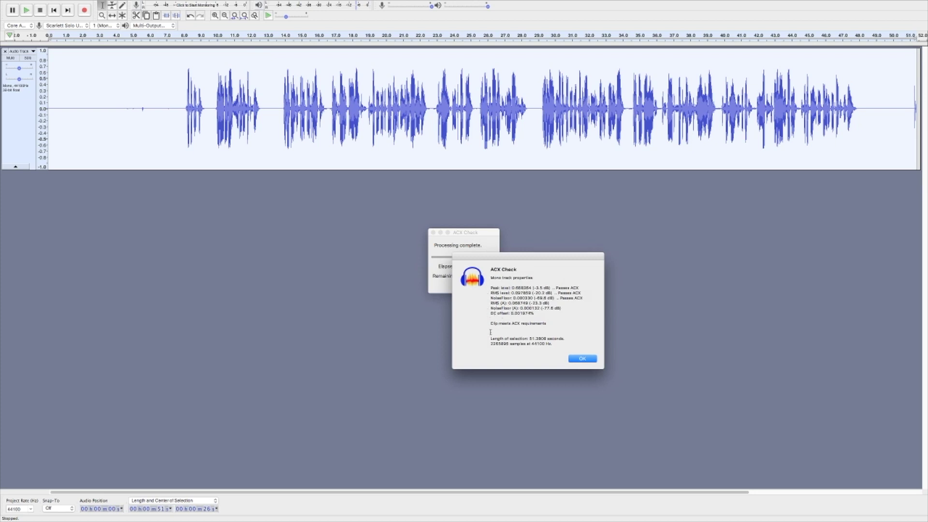
{"action": "left_click_drag", "start_coordinate": [491, 323], "coordinate": [552, 325]}
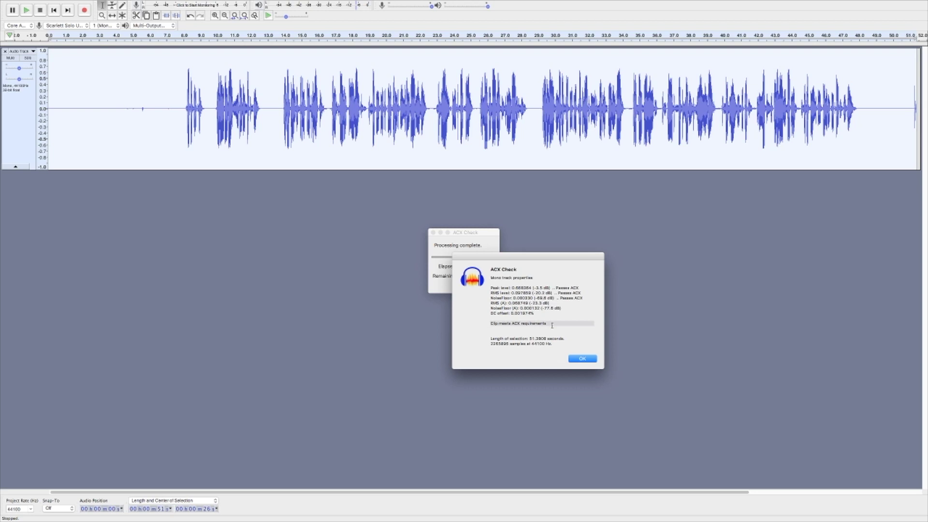
{"action": "left_click", "coordinate": [529, 328]}
{"action": "left_click", "coordinate": [583, 359]}
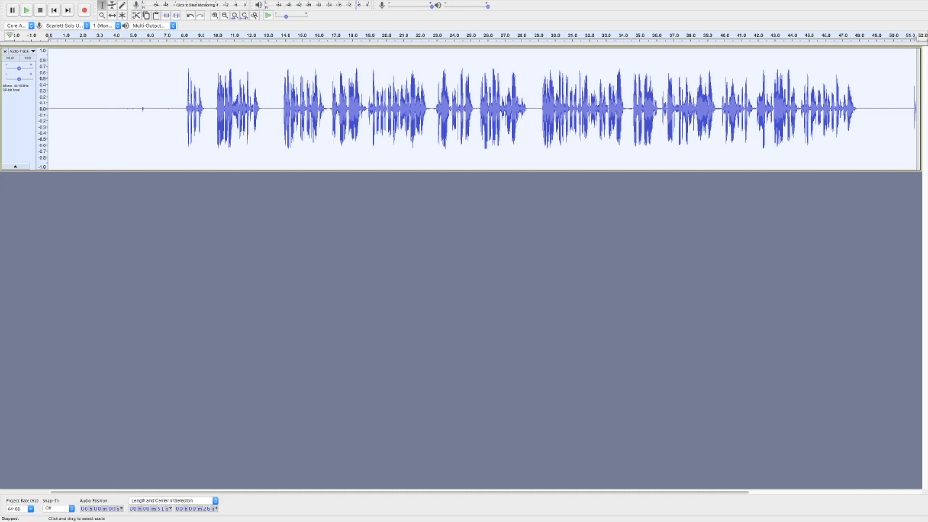
Step: Zoom in on about 6.5 to 13.7 seconds, play the narration from about 8 seconds, and replay from about 15.8 seconds
{"action": "left_click_drag", "start_coordinate": [232, 106], "coordinate": [118, 106]}
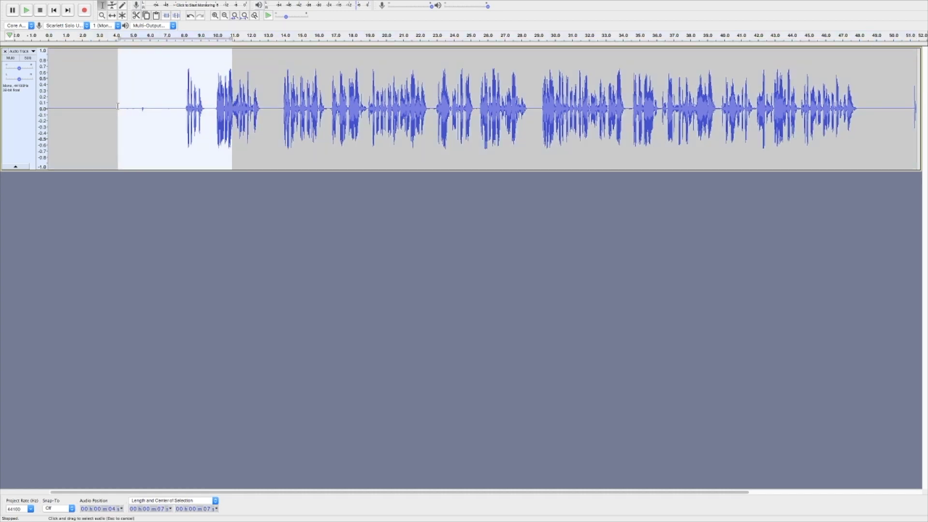
{"action": "left_click_drag", "start_coordinate": [279, 110], "coordinate": [159, 111]}
{"action": "key", "text": "ctrl+e"}
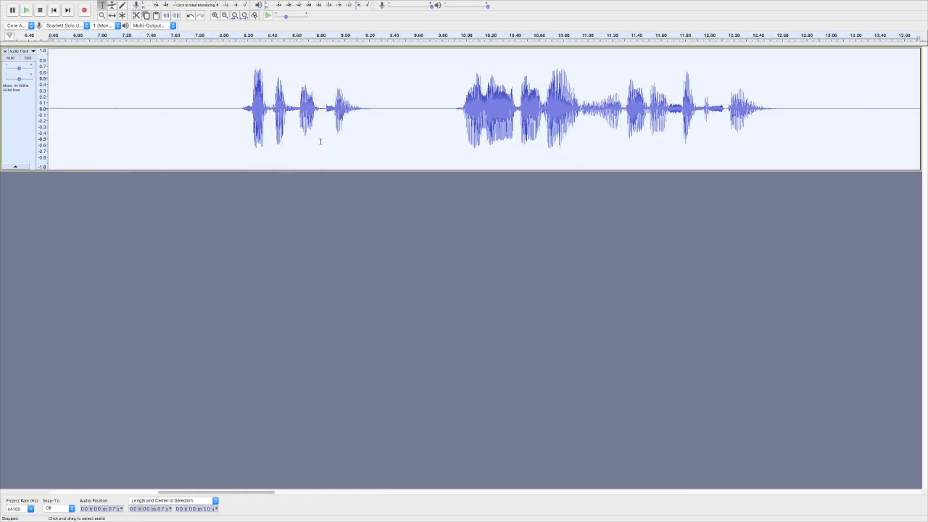
{"action": "left_click", "coordinate": [230, 35]}
{"action": "left_click", "coordinate": [228, 34]}
{"action": "left_click", "coordinate": [222, 35]}
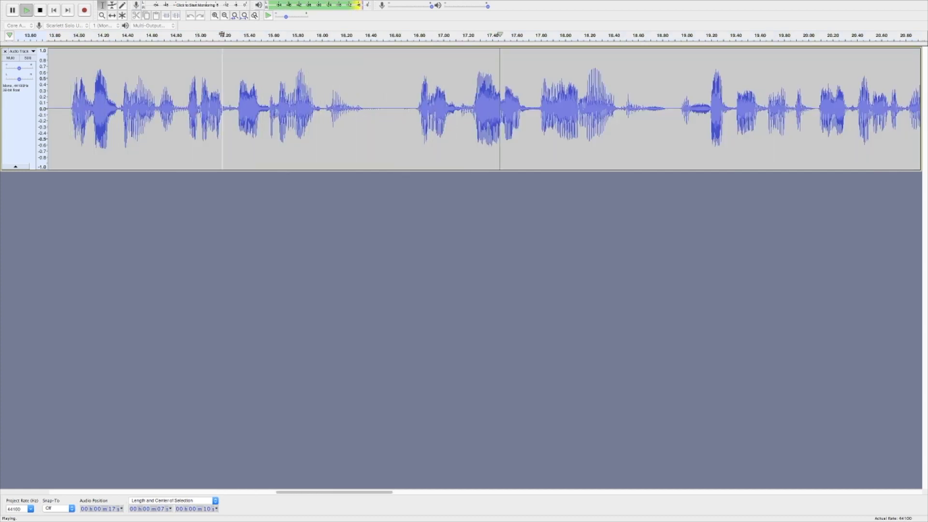
{"action": "key", "text": "space"}
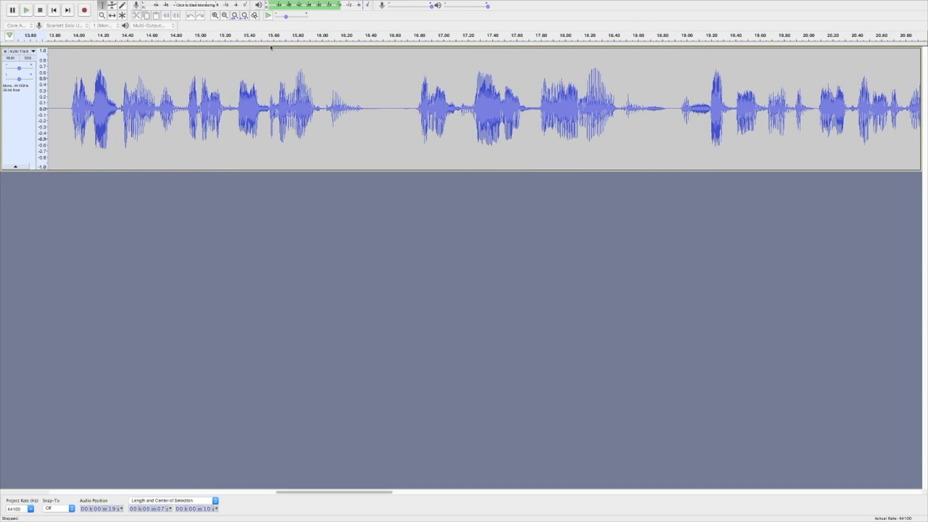
{"action": "left_click", "coordinate": [295, 35]}
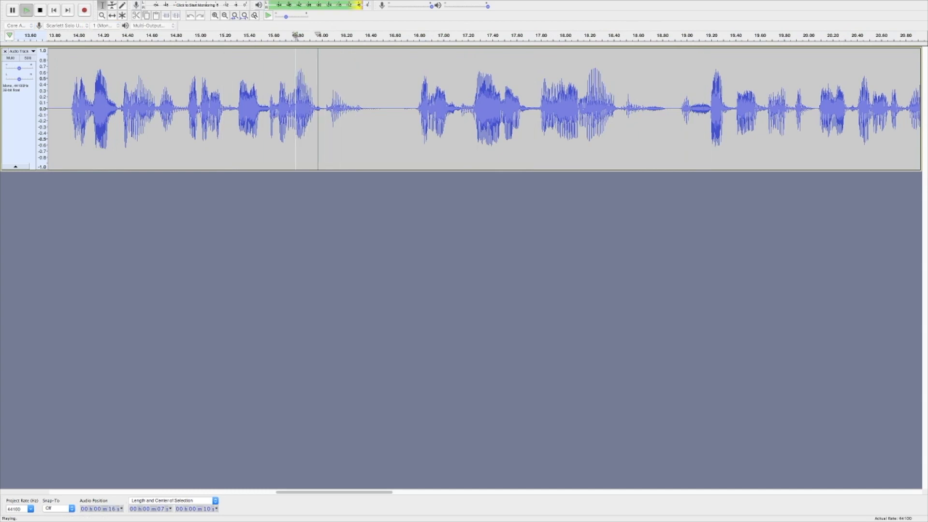
{"action": "key", "text": "space"}
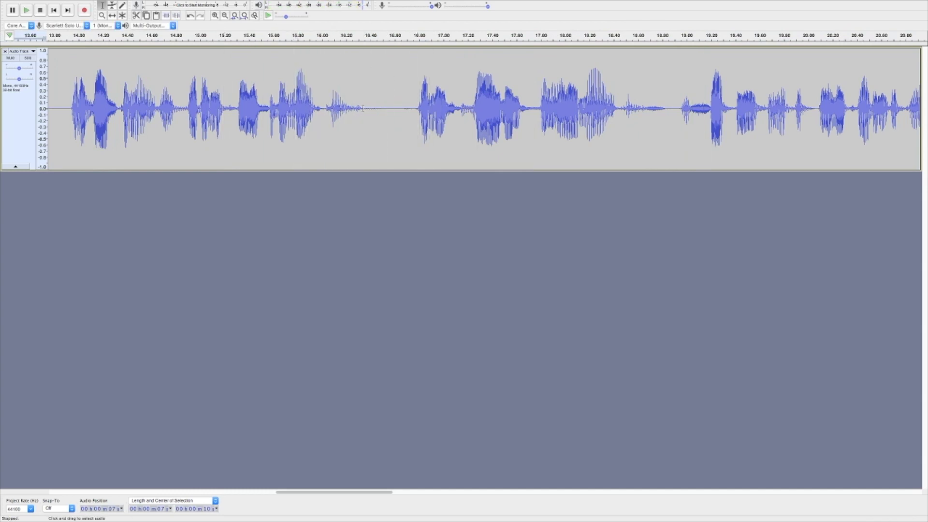
Step: Try silencing the pause from about 16.35 to 16.75 seconds, play across it, and undo the change
{"action": "left_click_drag", "start_coordinate": [363, 109], "coordinate": [415, 116]}
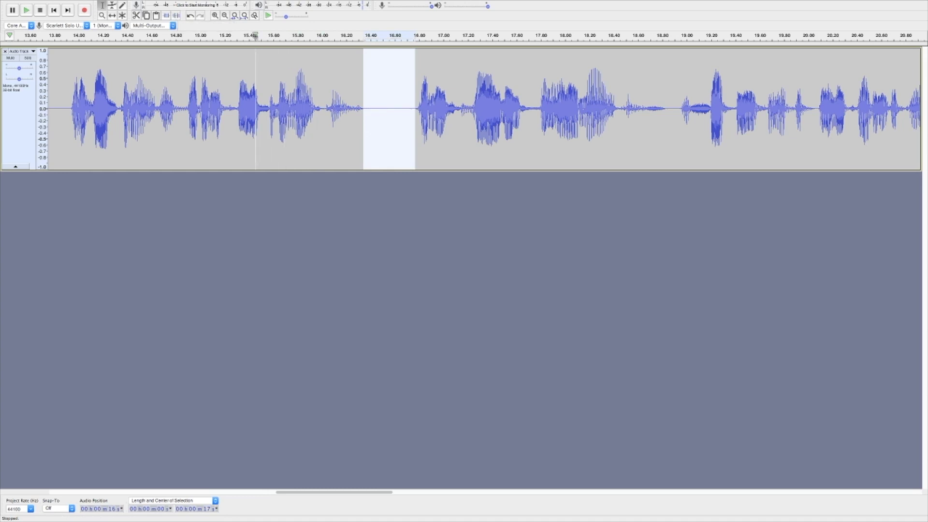
{"action": "left_click", "coordinate": [255, 36]}
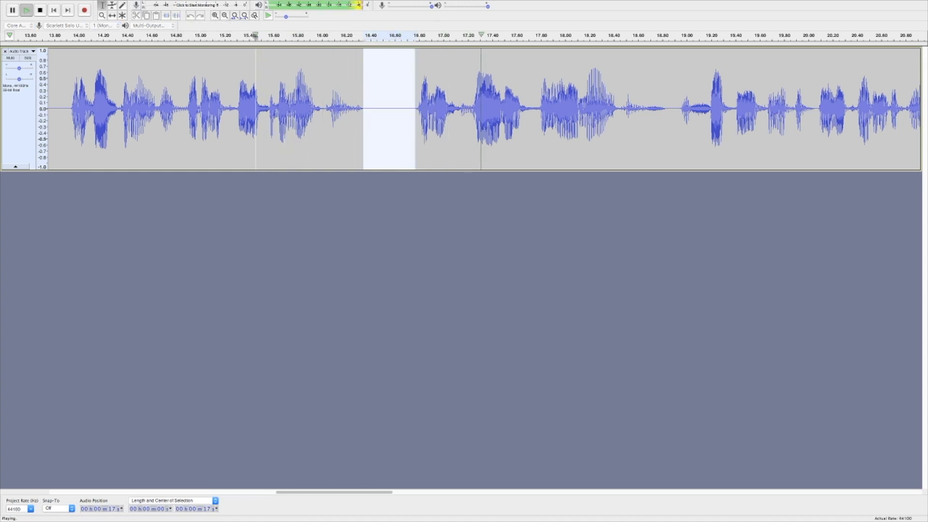
{"action": "left_click", "coordinate": [255, 36]}
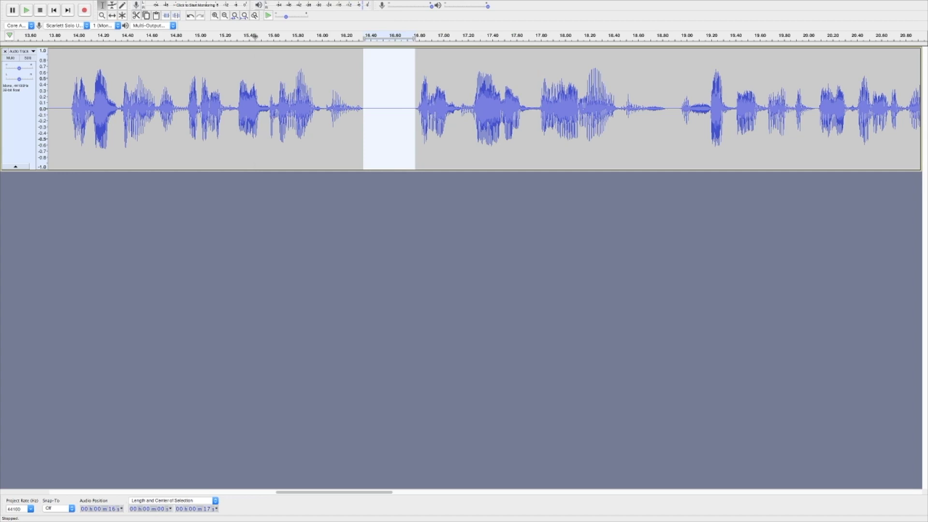
{"action": "key", "text": "super+z"}
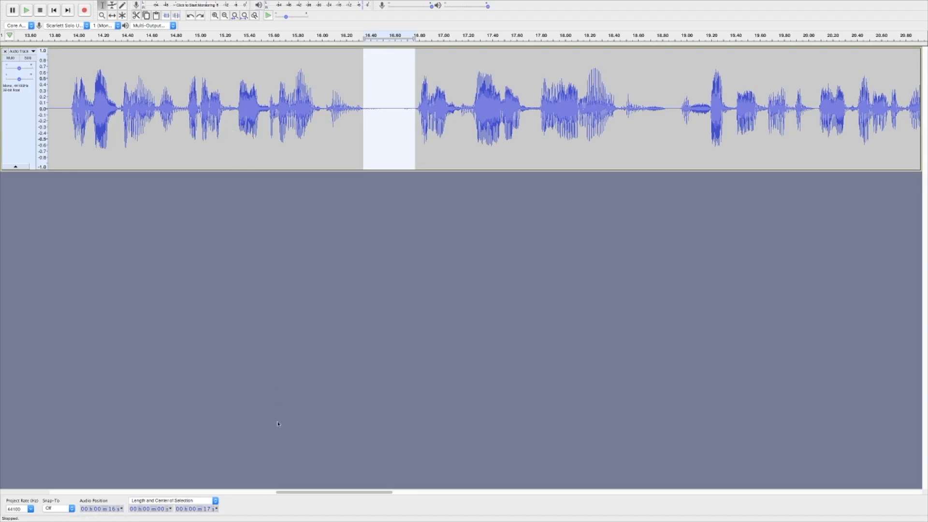
Step: Play the quiet opening of the track and copy its room tone from about 2 to 4.1 seconds
{"action": "left_click_drag", "start_coordinate": [314, 492], "coordinate": [274, 492]}
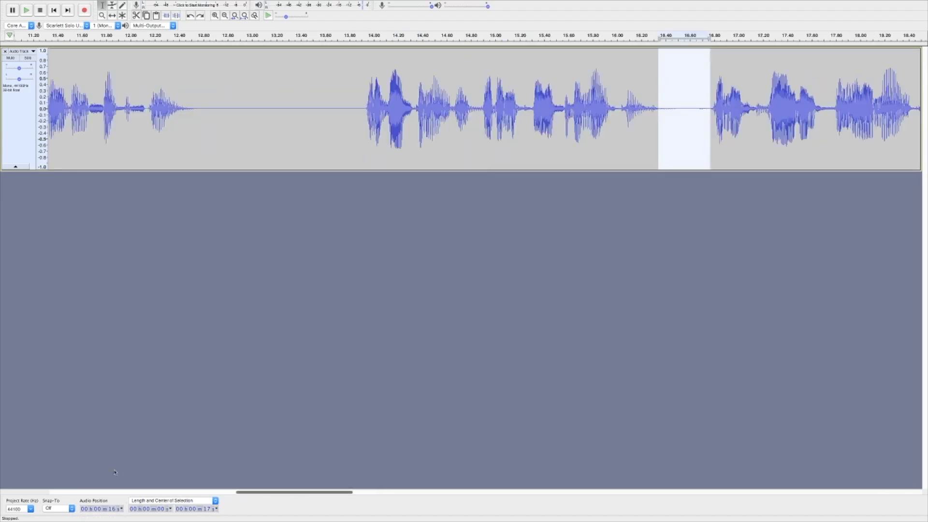
{"action": "scroll", "coordinate": [85, 467], "scroll_direction": "left", "scroll_amount": 10}
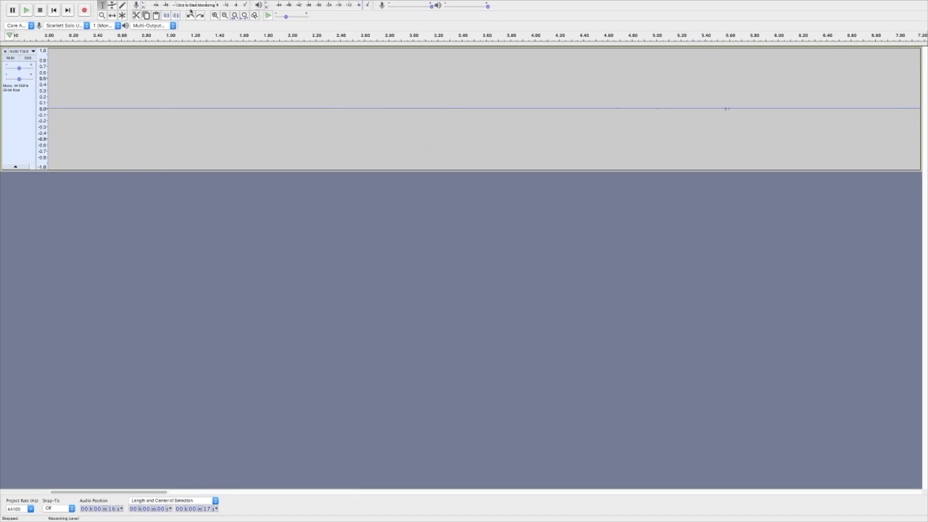
{"action": "left_click", "coordinate": [224, 15]}
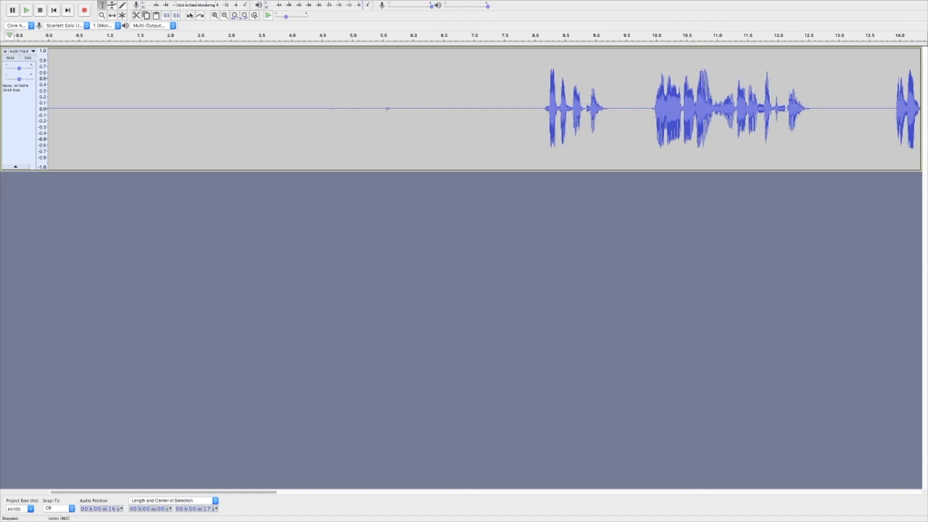
{"action": "left_click", "coordinate": [49, 35]}
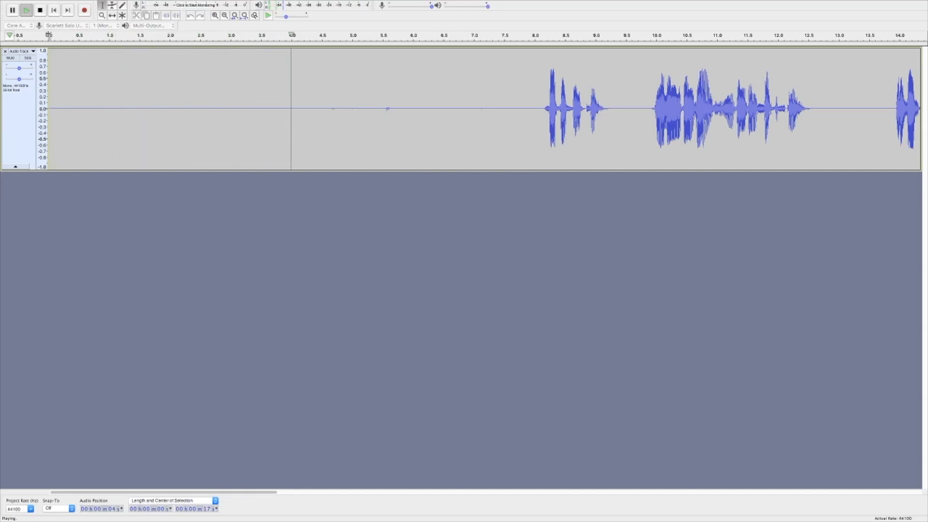
{"action": "key", "text": "space"}
{"action": "left_click_drag", "start_coordinate": [166, 107], "coordinate": [297, 114]}
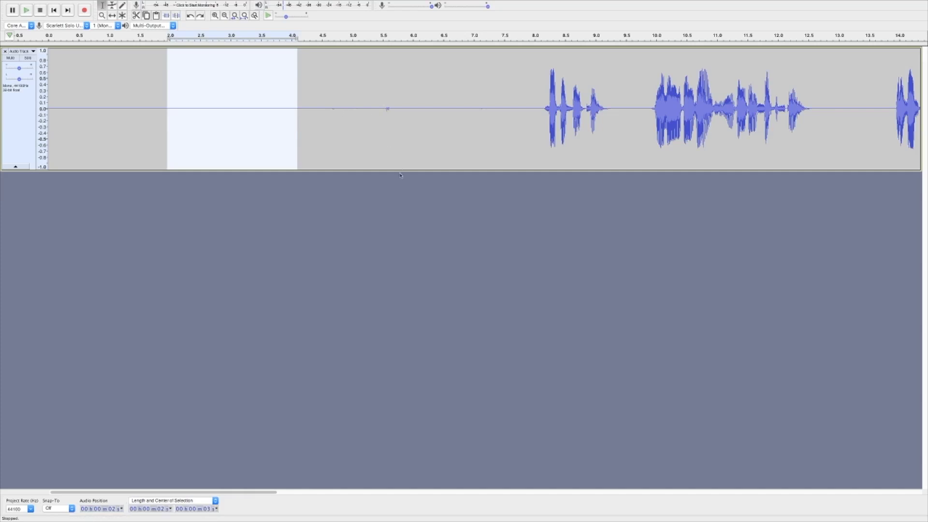
Step: Try to paste the room tone over the pause from about 16.4 to 16.75 seconds and undo the paste
{"action": "left_click_drag", "start_coordinate": [233, 492], "coordinate": [294, 492]}
{"action": "scroll", "coordinate": [516, 230], "scroll_direction": "left", "scroll_amount": 3}
{"action": "scroll", "coordinate": [575, 114], "scroll_direction": "right", "scroll_amount": 10}
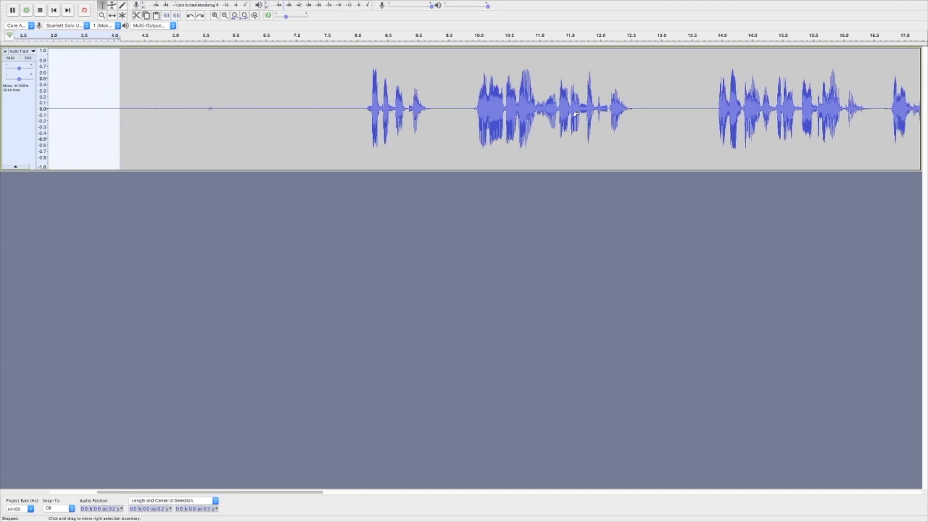
{"action": "scroll", "coordinate": [565, 120], "scroll_direction": "right", "scroll_amount": 1}
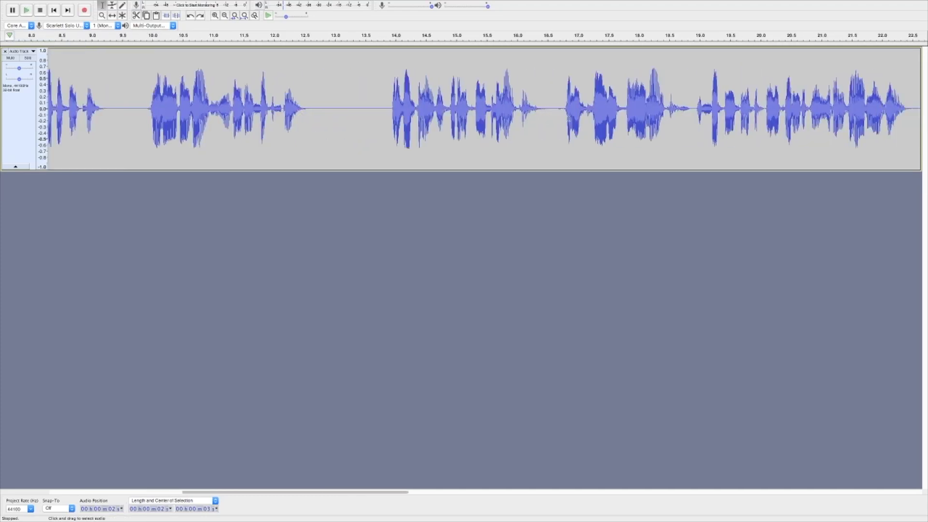
{"action": "left_click_drag", "start_coordinate": [539, 108], "coordinate": [563, 112]}
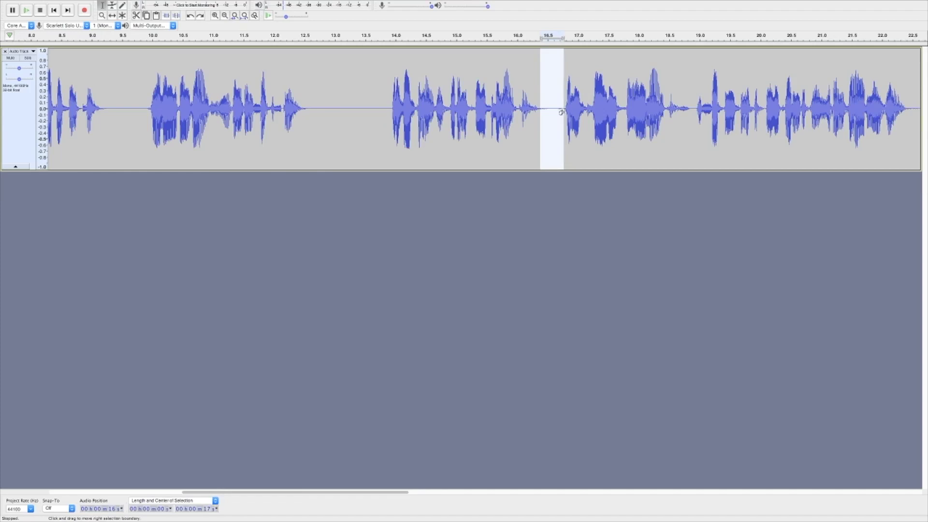
{"action": "key", "text": "ctrl+v"}
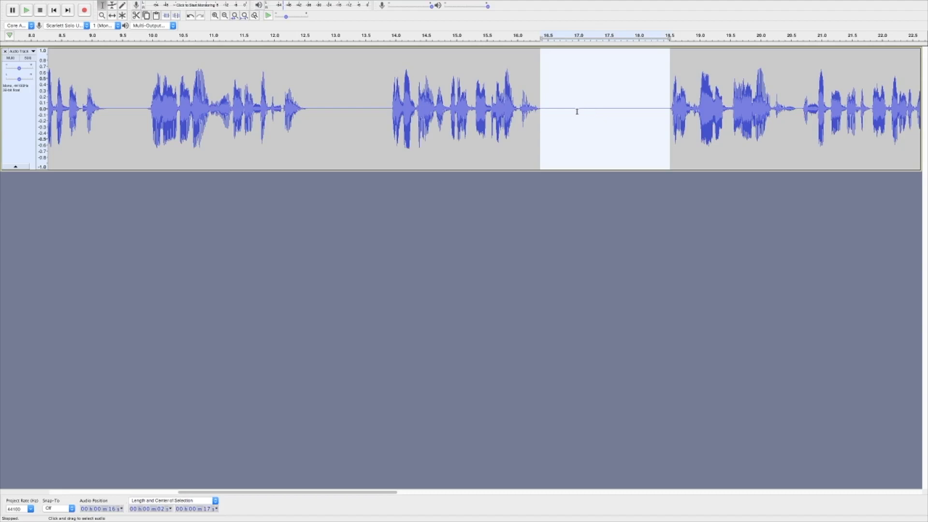
{"action": "left_click_drag", "start_coordinate": [575, 110], "coordinate": [605, 113]}
{"action": "left_click", "coordinate": [535, 102]}
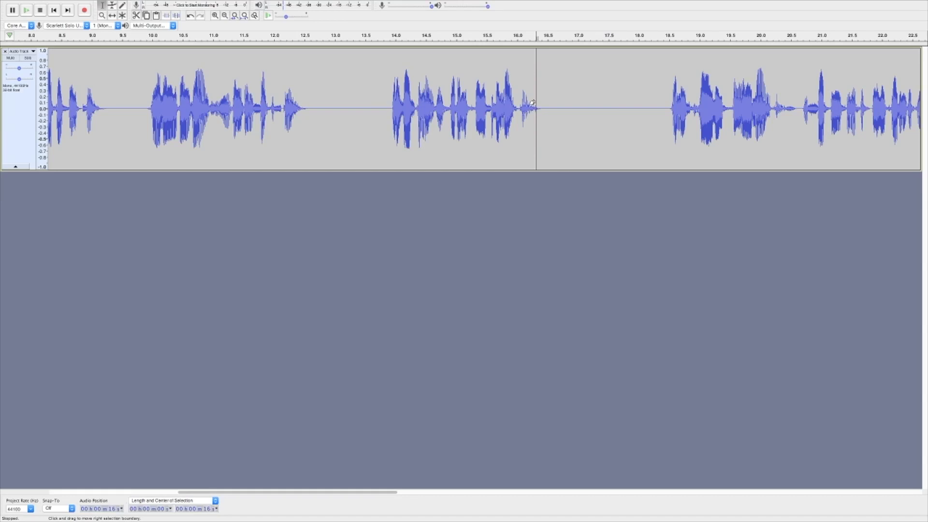
{"action": "key", "text": "super+z"}
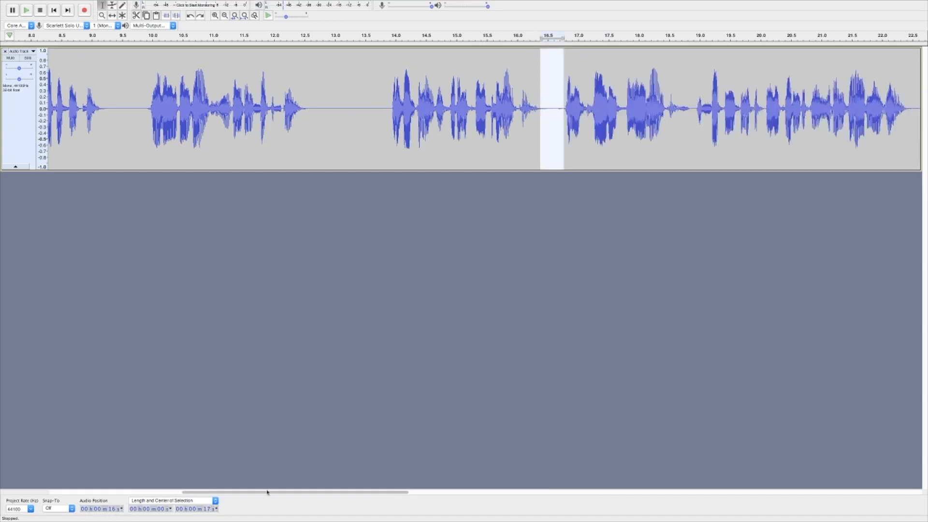
Step: Switch to the browser, read the Punch Copy/Paste forum topic down to the current PunchCopy.ny and PunchPaste.ny downloads, and return to Audacity
{"action": "left_click_drag", "start_coordinate": [288, 492], "coordinate": [131, 479]}
{"action": "key", "text": "super+Tab"}
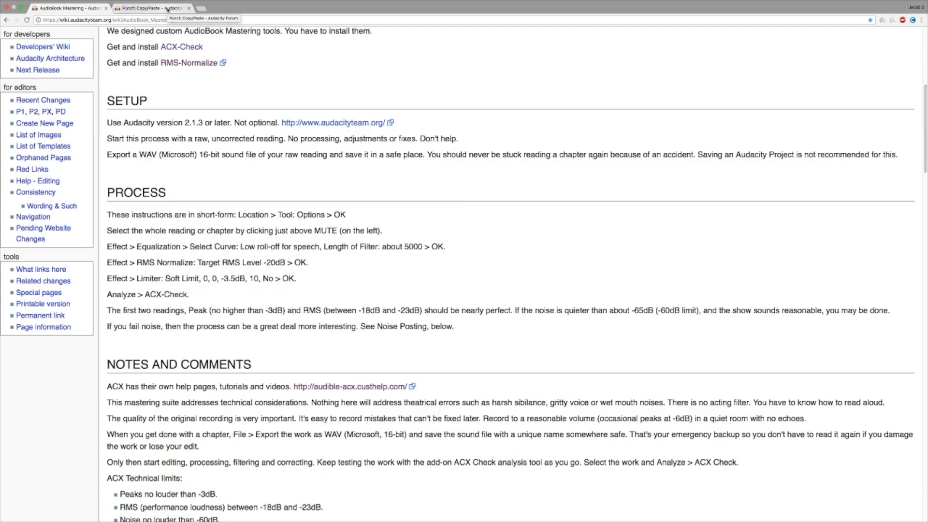
{"action": "left_click", "coordinate": [167, 10]}
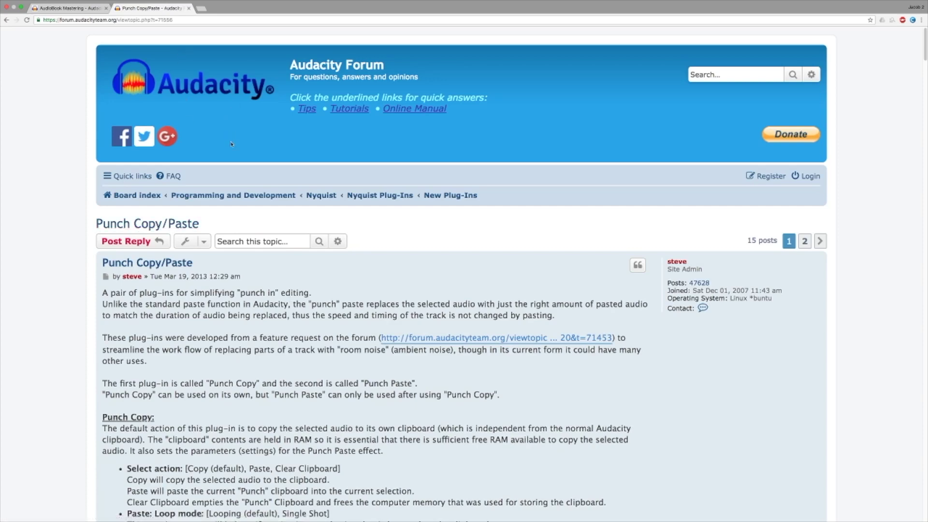
{"action": "scroll", "coordinate": [231, 146], "scroll_direction": "down", "scroll_amount": 6}
{"action": "scroll", "coordinate": [232, 146], "scroll_direction": "down", "scroll_amount": 2}
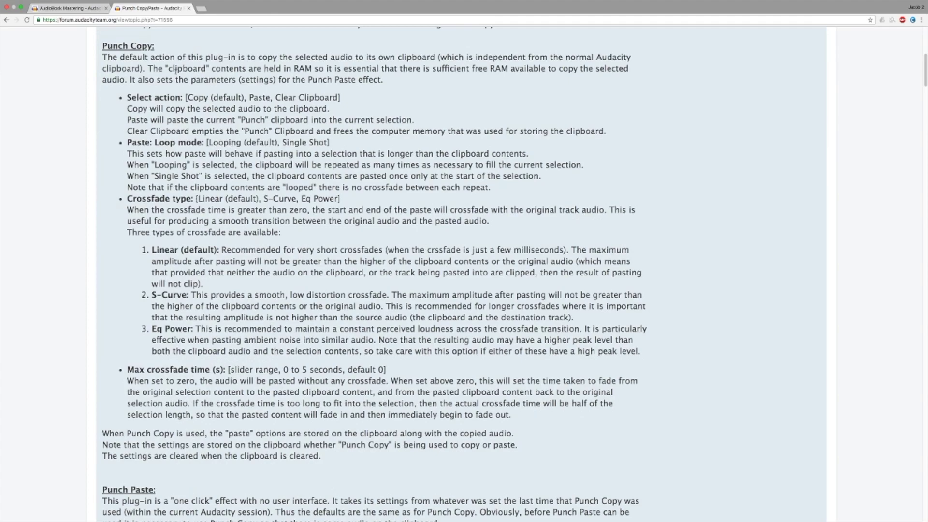
{"action": "scroll", "coordinate": [229, 161], "scroll_direction": "down", "scroll_amount": 10}
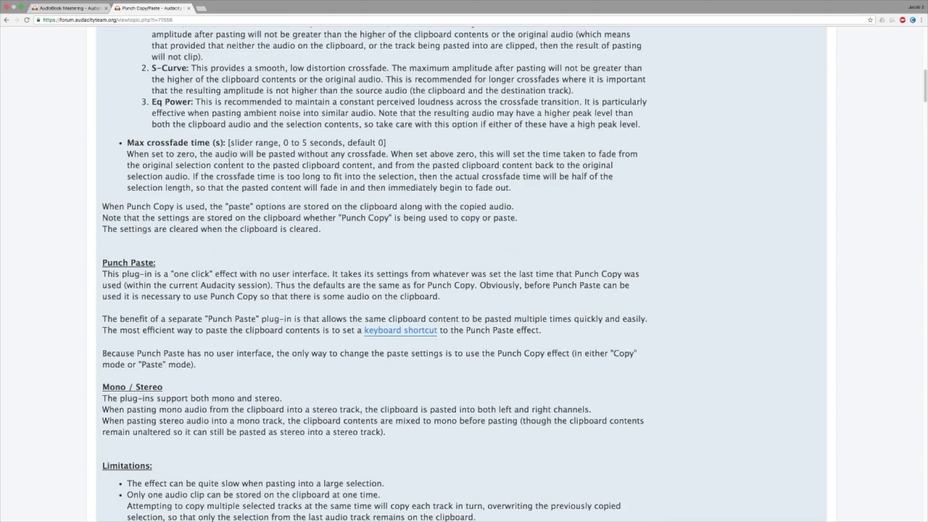
{"action": "scroll", "coordinate": [229, 161], "scroll_direction": "down", "scroll_amount": 1}
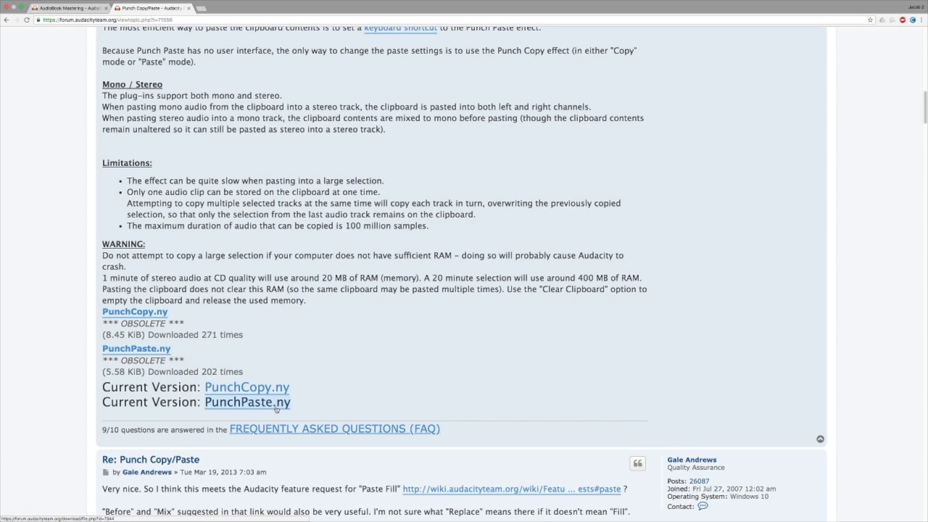
{"action": "key", "text": "super+Tab"}
{"action": "key", "text": "super+Tab"}
{"action": "key", "text": "super+Tab"}
{"action": "key", "text": "super+Tab"}
{"action": "key", "text": "super+Tab"}
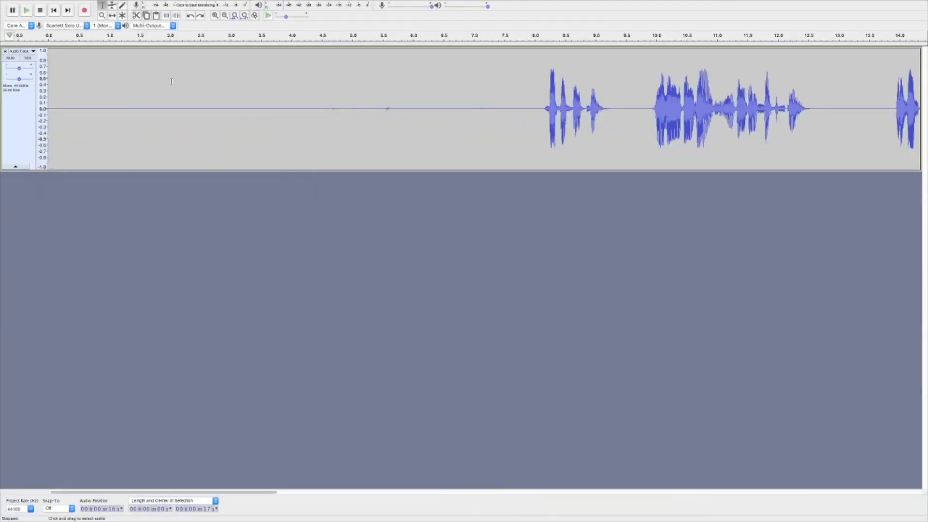
Step: Play the quiet opening of the track from about 1.5 seconds and again from about 1 second
{"action": "left_click", "coordinate": [140, 37]}
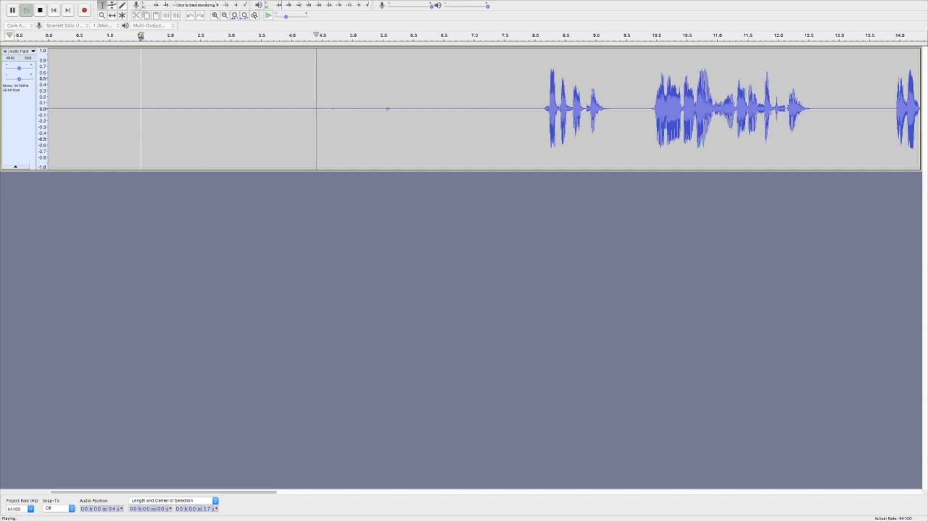
{"action": "key", "text": "space"}
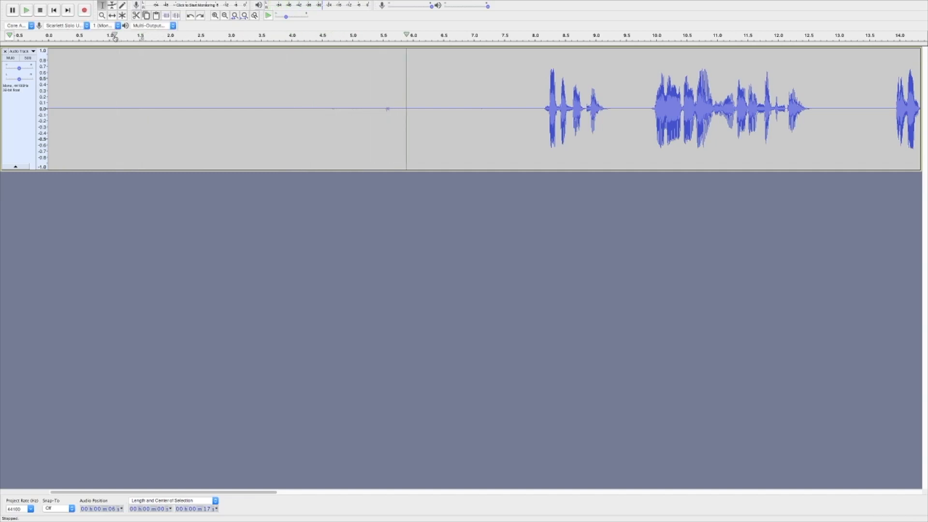
{"action": "left_click", "coordinate": [110, 37]}
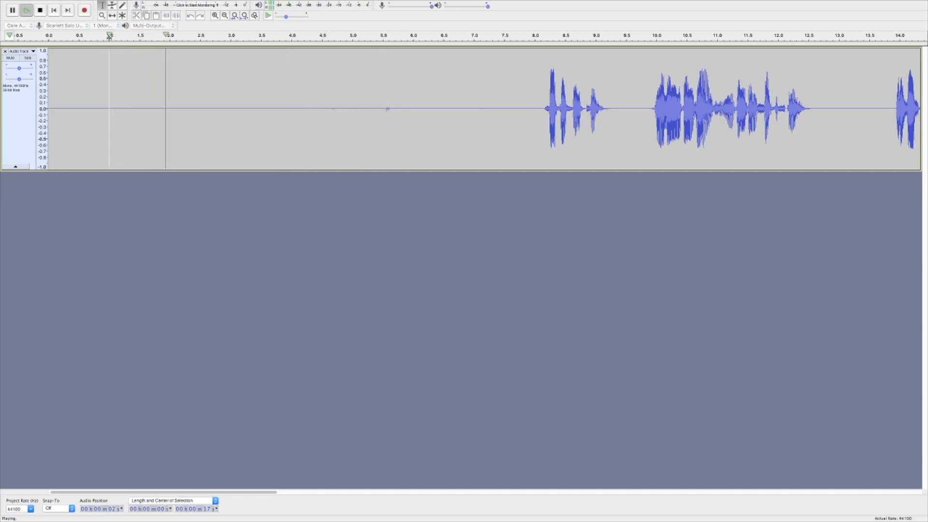
{"action": "key", "text": "space"}
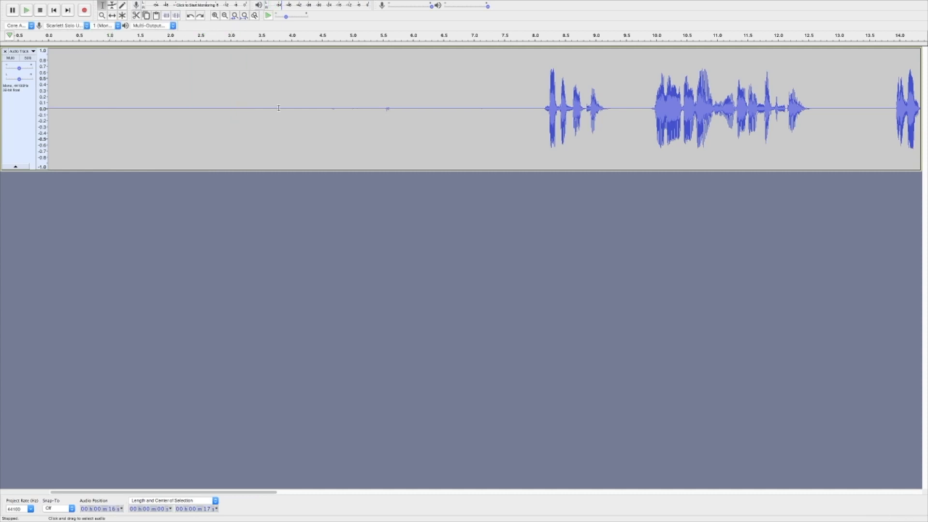
Step: Copy the room tone from about 2.6 to 4 seconds with Punch Copy/Paste, using the Copy (replace) action
{"action": "left_click_drag", "start_coordinate": [207, 103], "coordinate": [291, 107]}
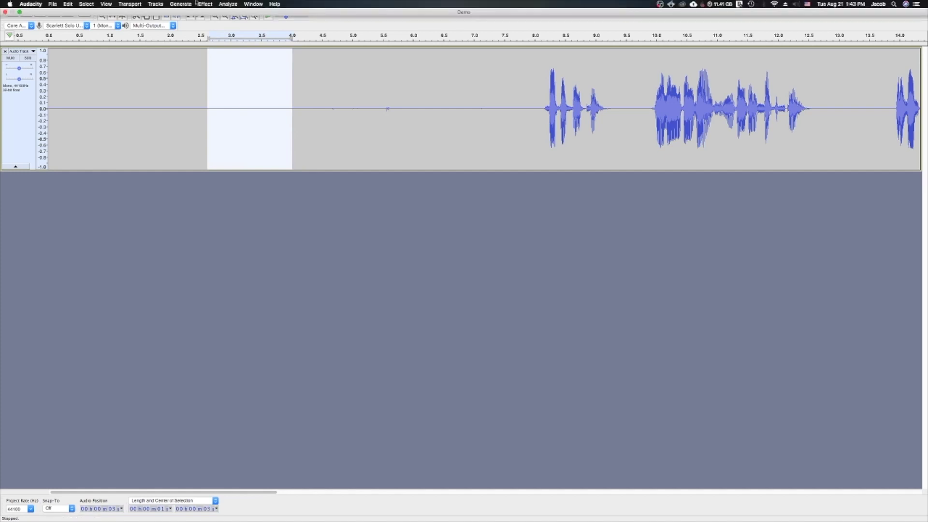
{"action": "left_click", "coordinate": [199, 3]}
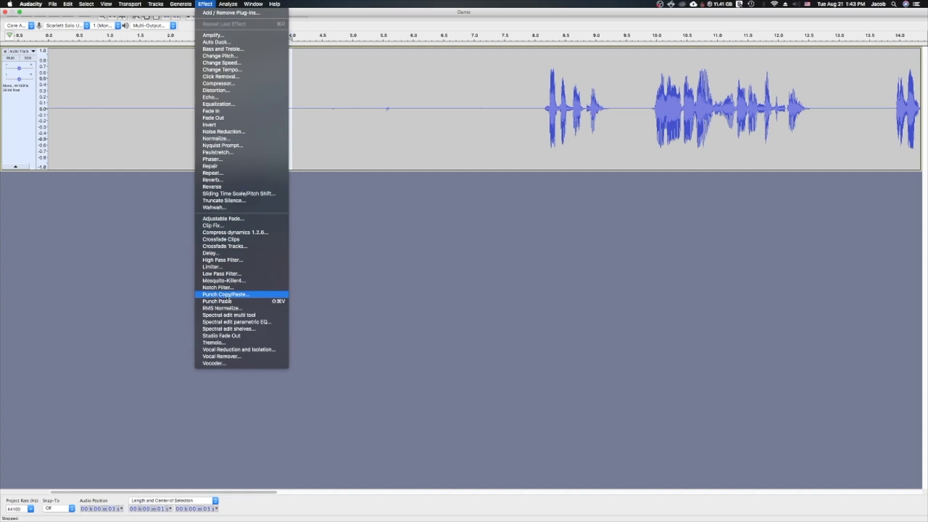
{"action": "left_click", "coordinate": [226, 295]}
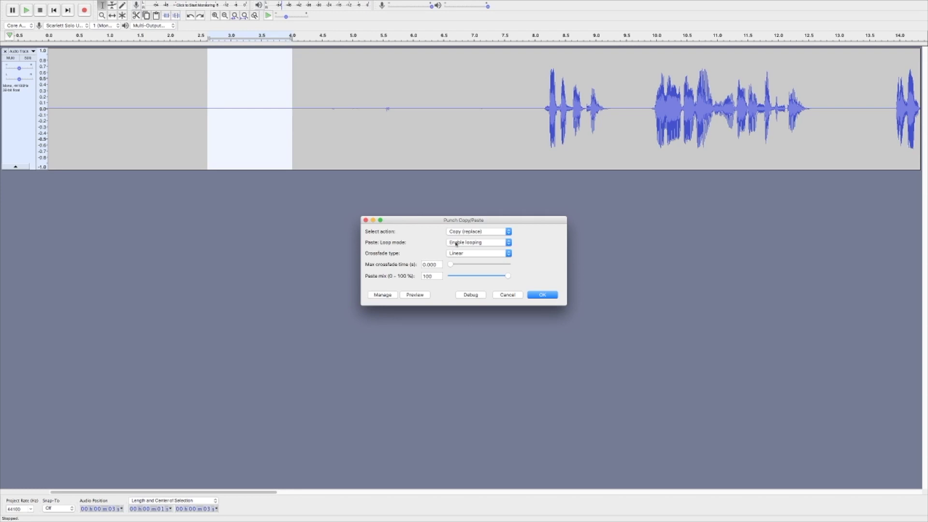
{"action": "left_click", "coordinate": [460, 234]}
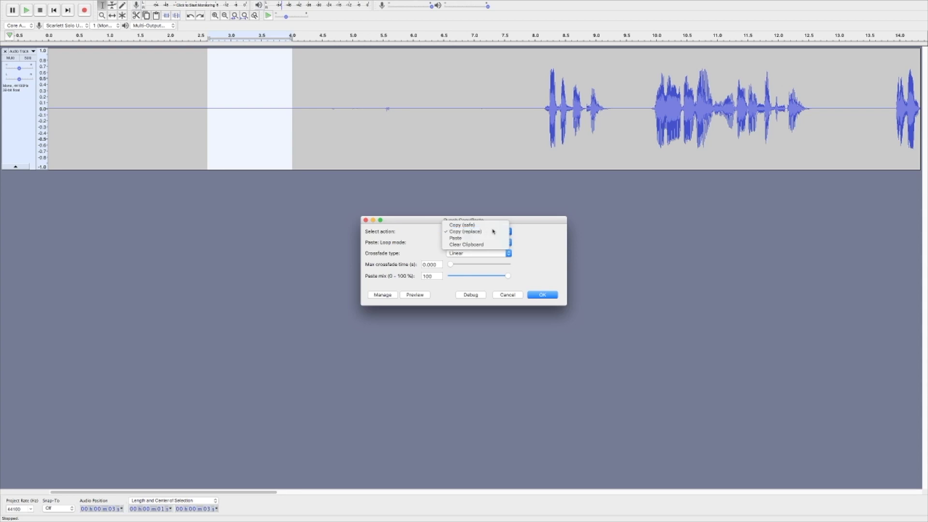
{"action": "left_click", "coordinate": [488, 231]}
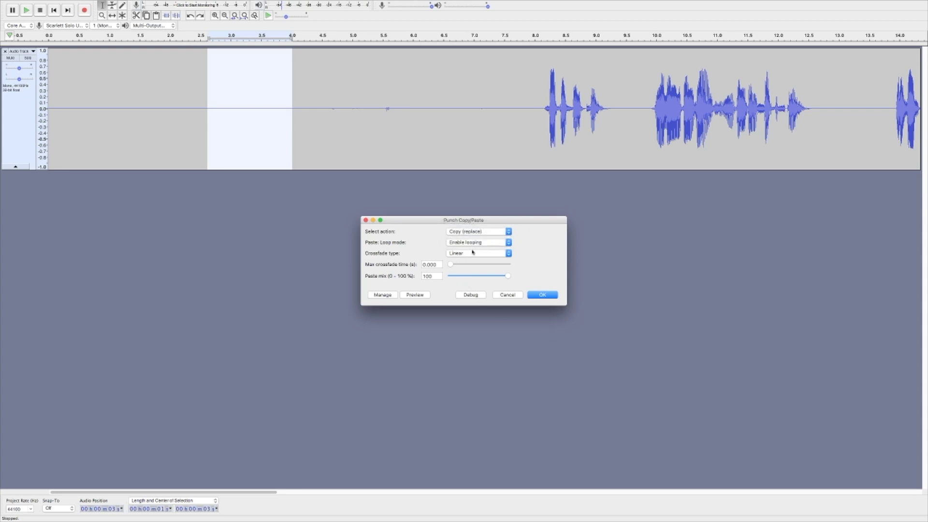
{"action": "left_click", "coordinate": [542, 294]}
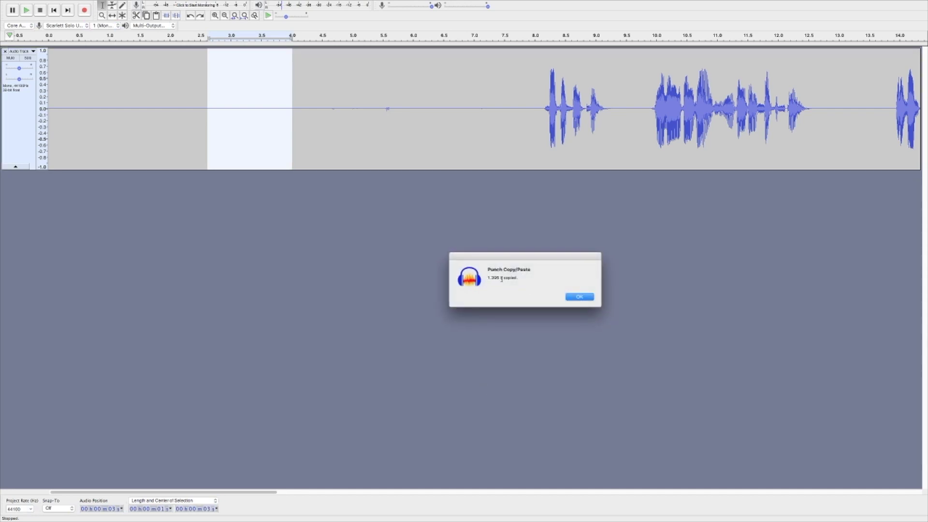
{"action": "left_click", "coordinate": [579, 297]}
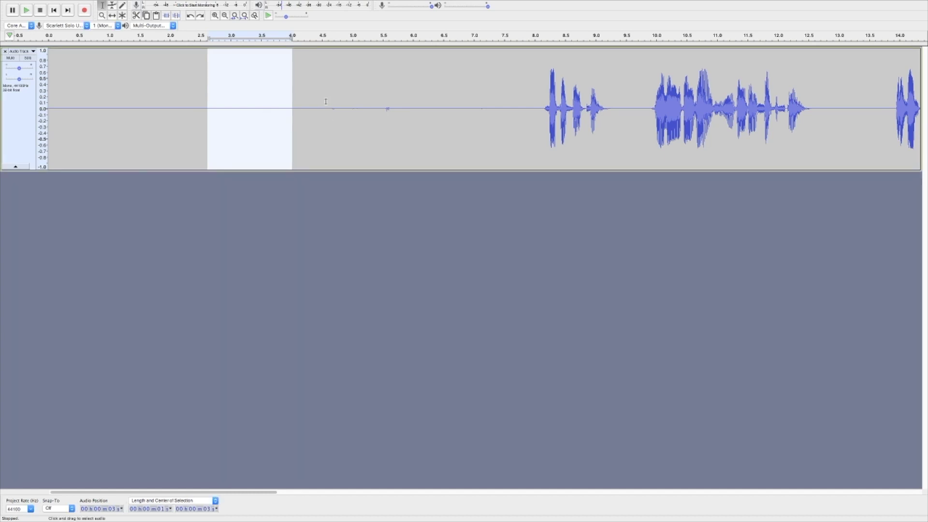
Step: Mark the small noises between about 4.6 and 5.7 seconds and play across them from about 4.25 seconds
{"action": "left_click_drag", "start_coordinate": [326, 111], "coordinate": [396, 107]}
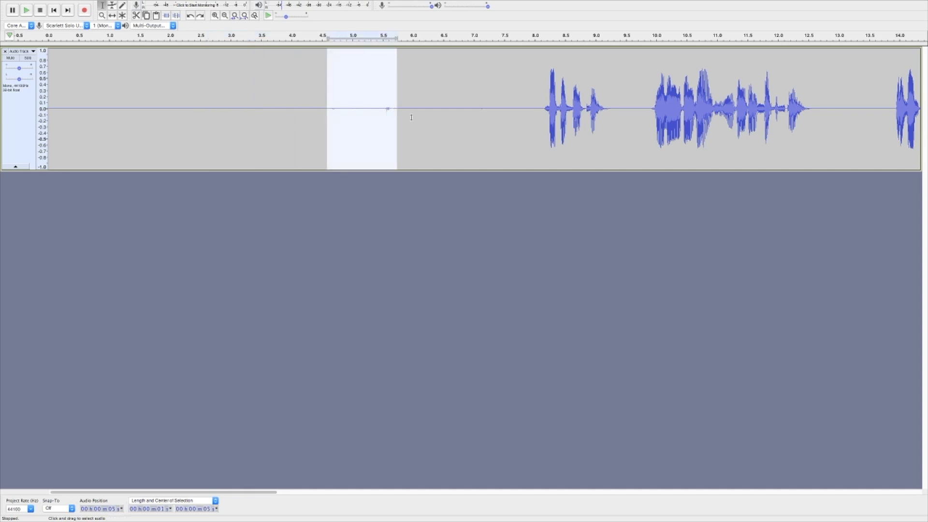
{"action": "left_click", "coordinate": [414, 118]}
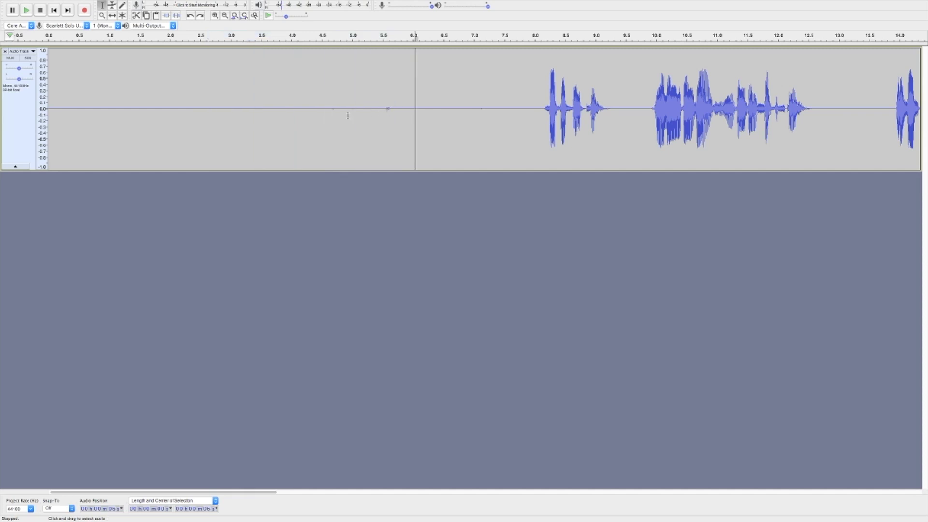
{"action": "left_click", "coordinate": [306, 34]}
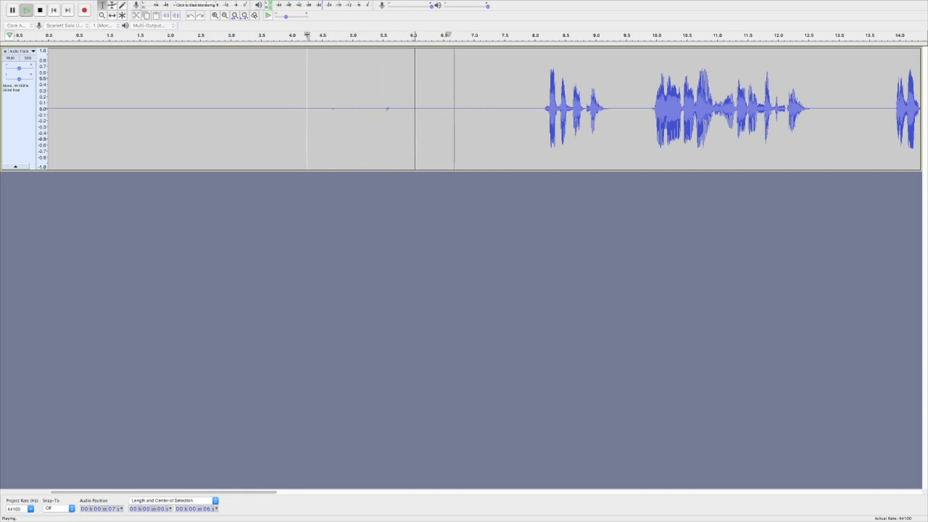
{"action": "key", "text": "space"}
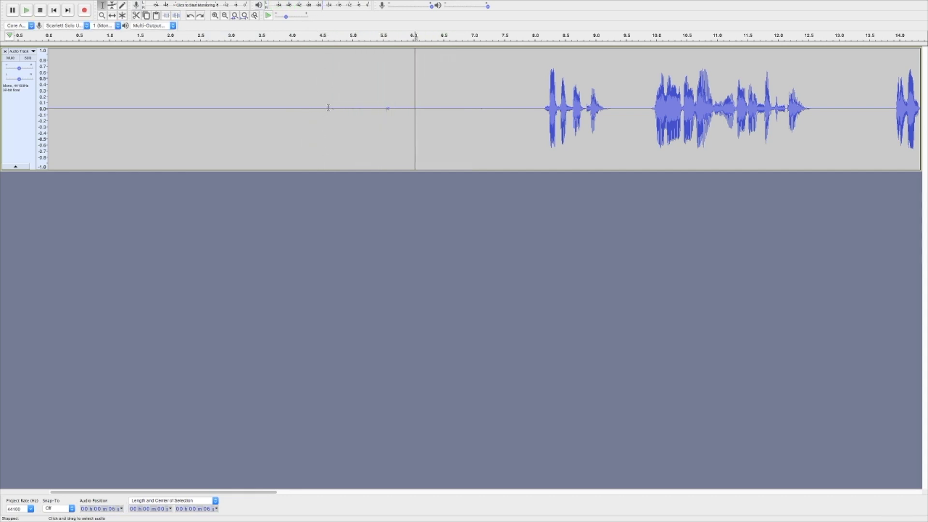
Step: Replace the small noises from about 4.6 to 5.7 seconds with the copied room tone using Punch Paste
{"action": "left_click", "coordinate": [359, 114]}
{"action": "left_click_drag", "start_coordinate": [359, 114], "coordinate": [395, 111]}
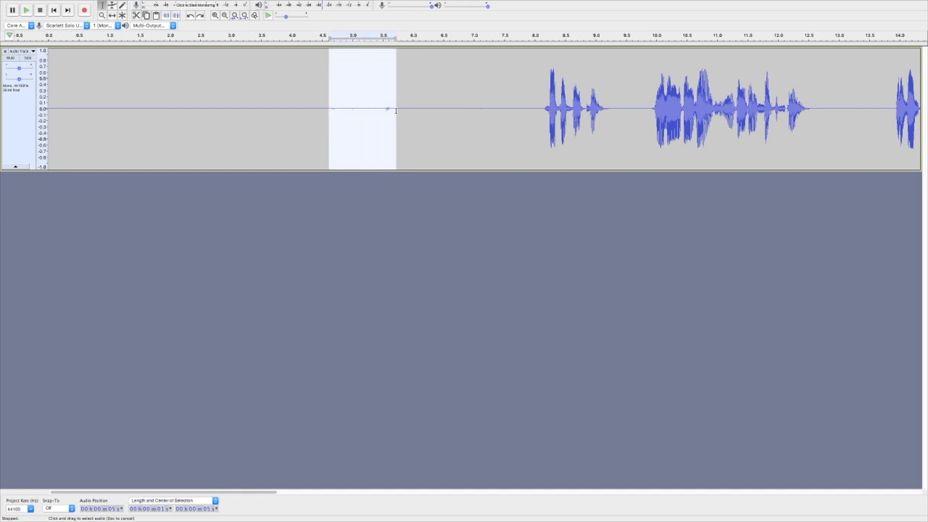
{"action": "left_click", "coordinate": [312, 113]}
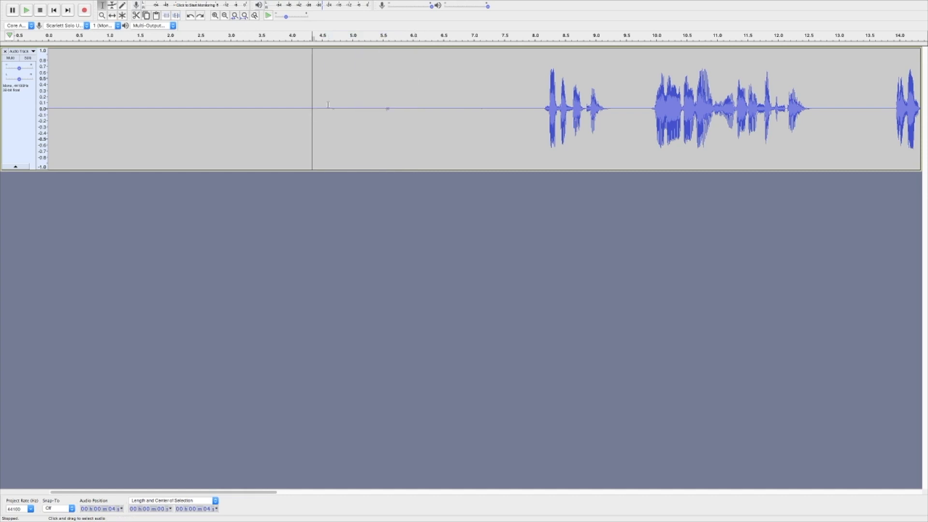
{"action": "left_click_drag", "start_coordinate": [329, 104], "coordinate": [394, 110]}
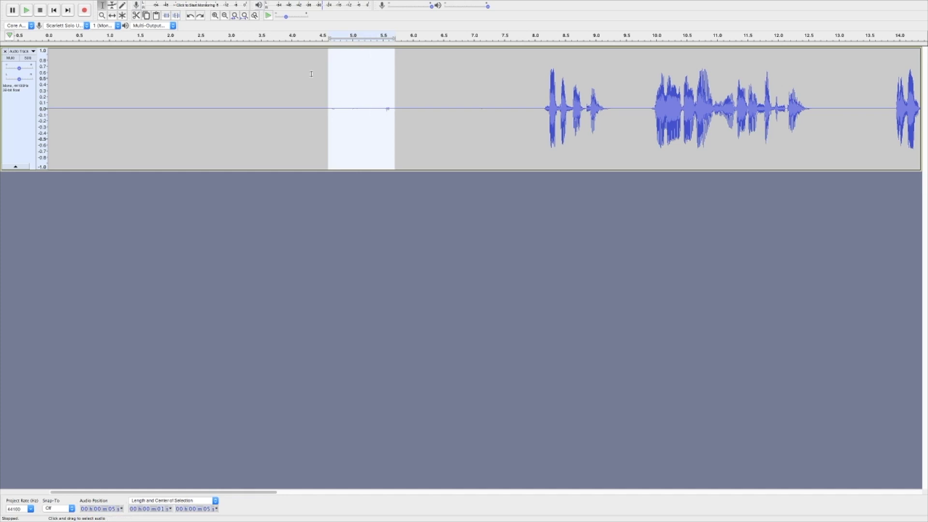
{"action": "mouse_move", "coordinate": [217, 3]}
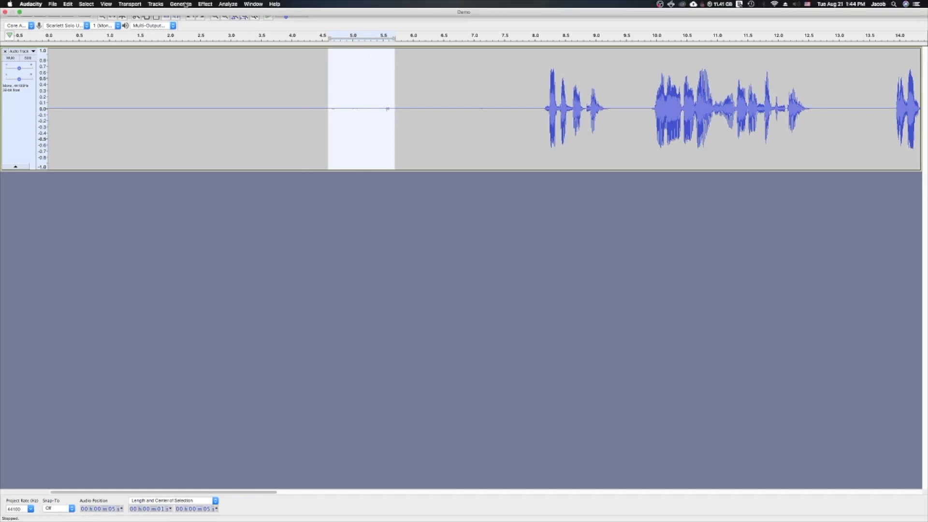
{"action": "left_click", "coordinate": [205, 4]}
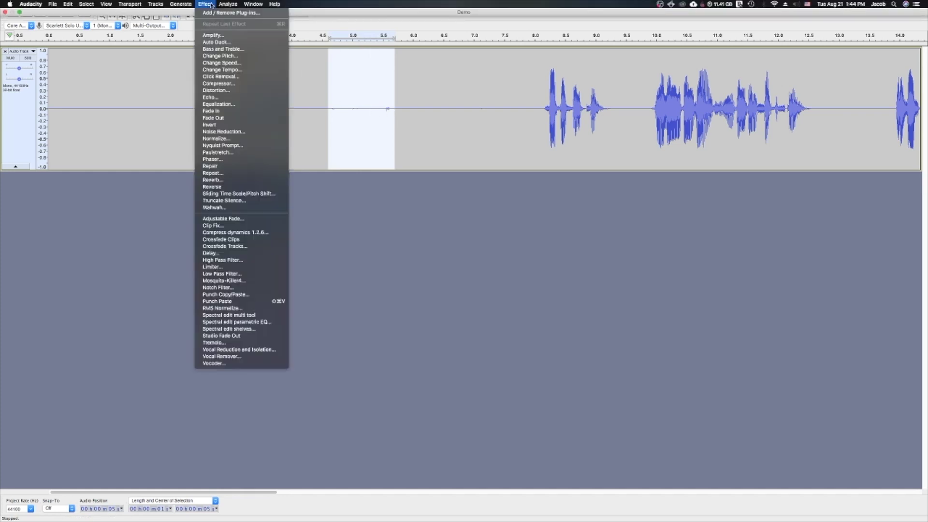
{"action": "left_click", "coordinate": [243, 301]}
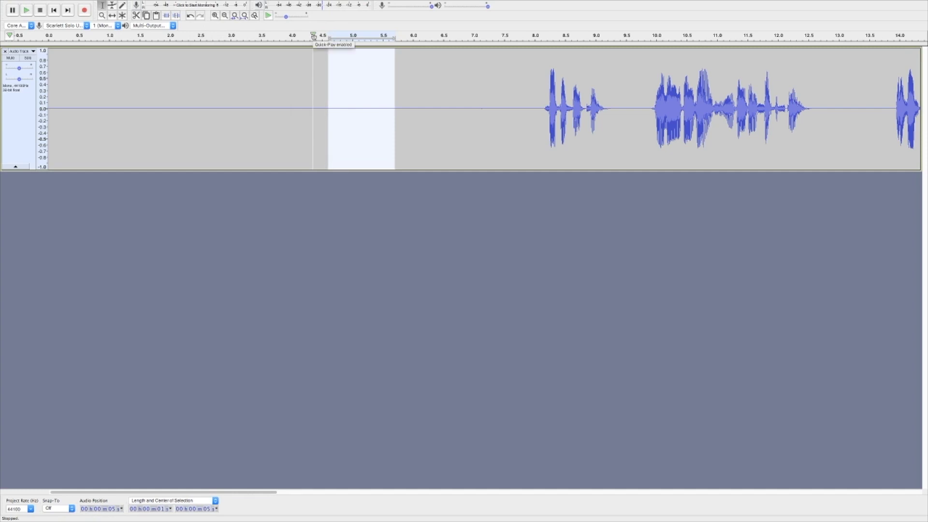
Step: Look up the Punch Paste shortcut in the keyboard preferences' Effect commands and leave the preferences without changing anything
{"action": "left_click", "coordinate": [205, 4]}
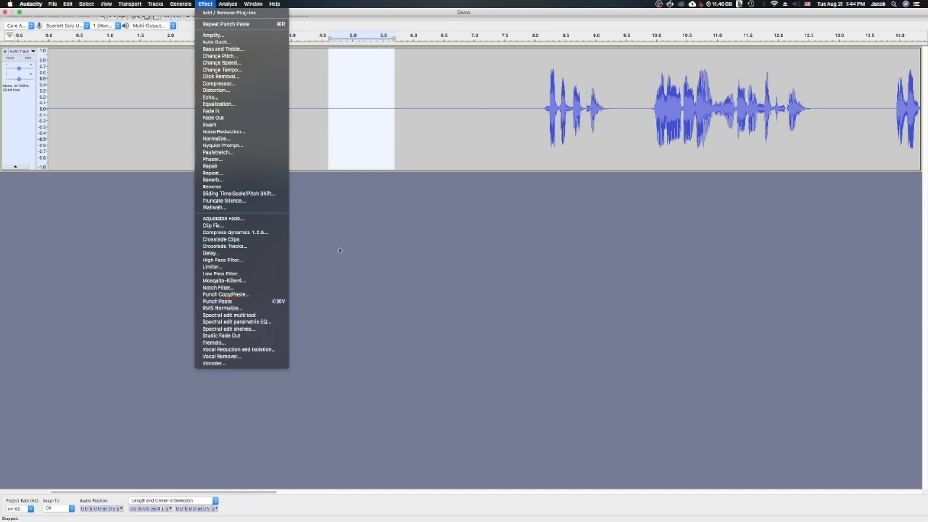
{"action": "left_click", "coordinate": [415, 75]}
{"action": "left_click", "coordinate": [31, 4]}
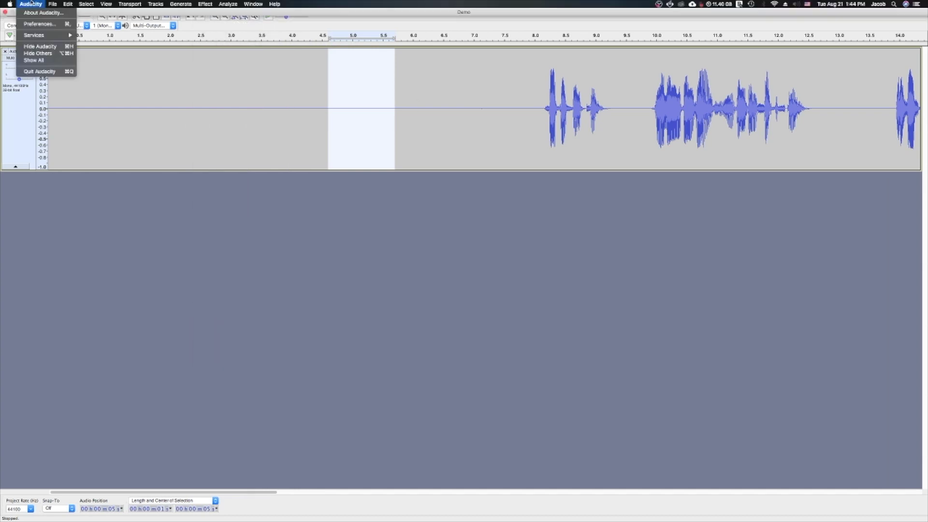
{"action": "left_click", "coordinate": [49, 23]}
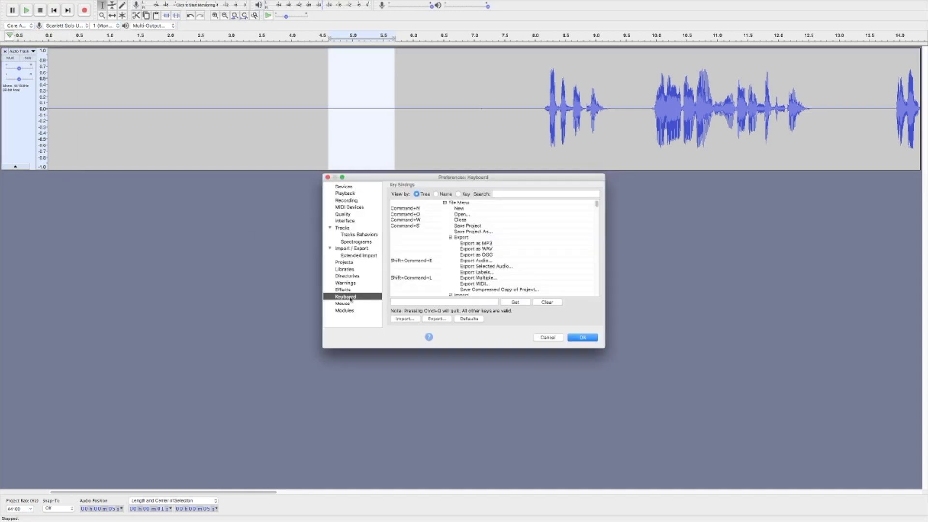
{"action": "scroll", "coordinate": [436, 250], "scroll_direction": "down", "scroll_amount": 20}
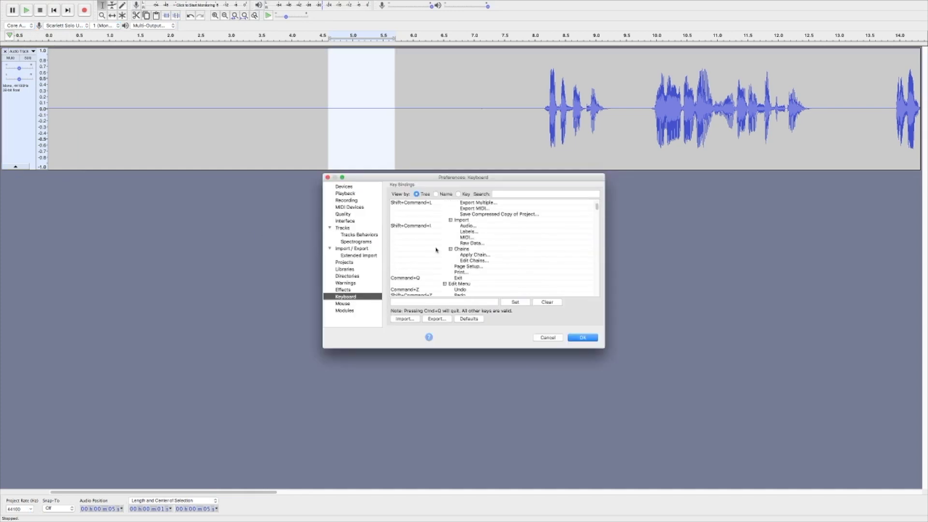
{"action": "scroll", "coordinate": [436, 250], "scroll_direction": "down", "scroll_amount": 15}
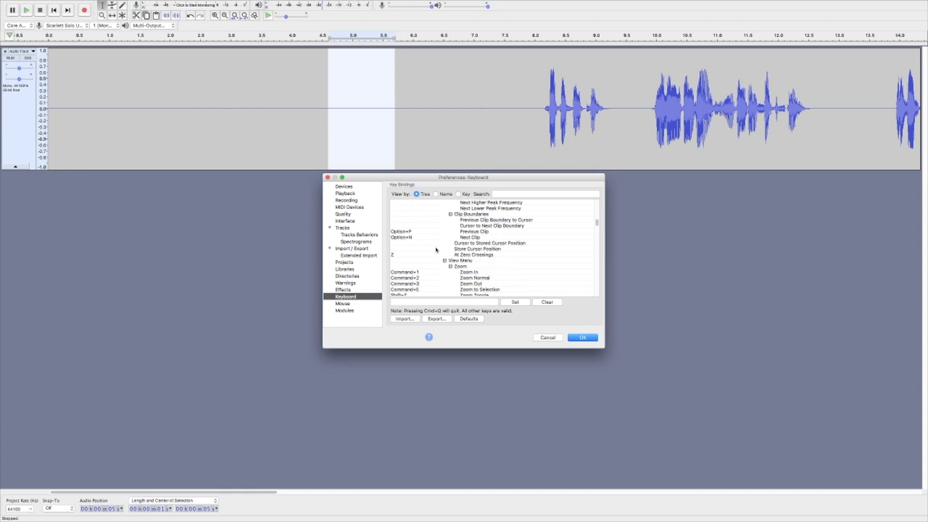
{"action": "scroll", "coordinate": [436, 250], "scroll_direction": "down", "scroll_amount": 10}
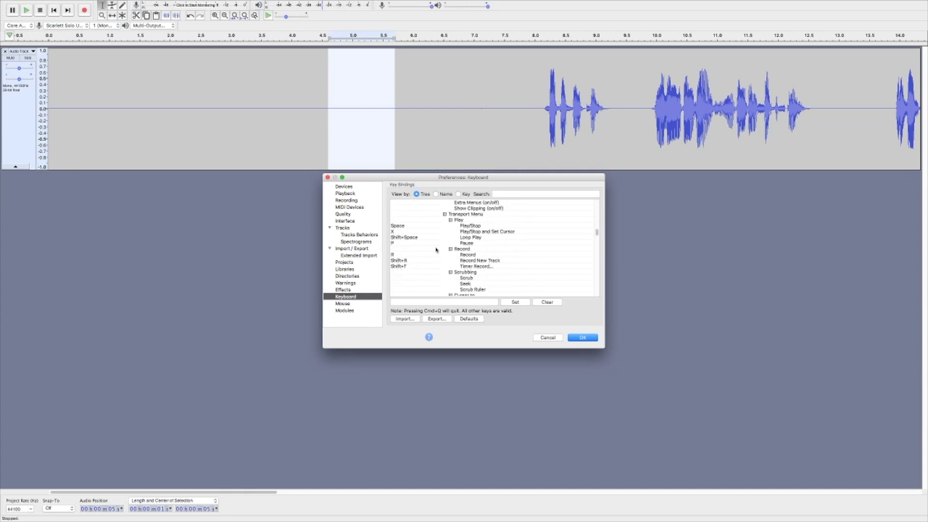
{"action": "scroll", "coordinate": [436, 250], "scroll_direction": "down", "scroll_amount": 20}
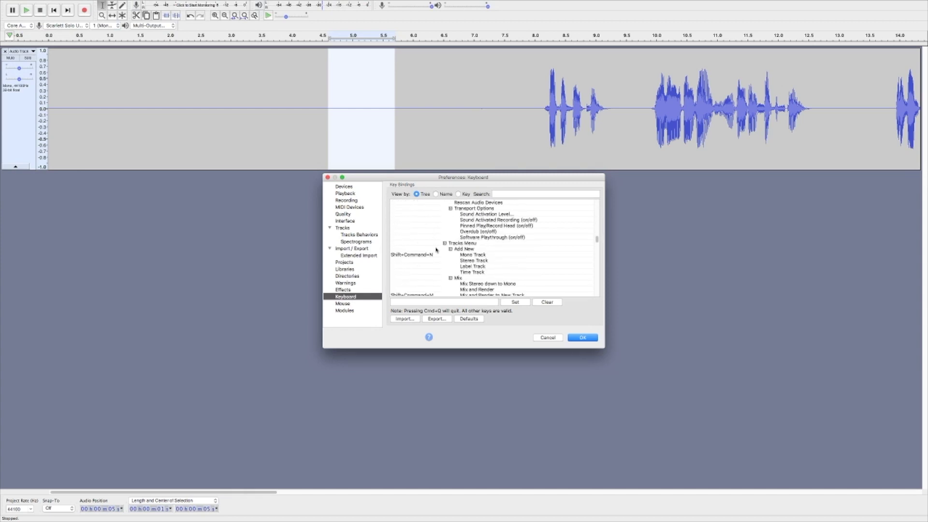
{"action": "scroll", "coordinate": [436, 250], "scroll_direction": "down", "scroll_amount": 20}
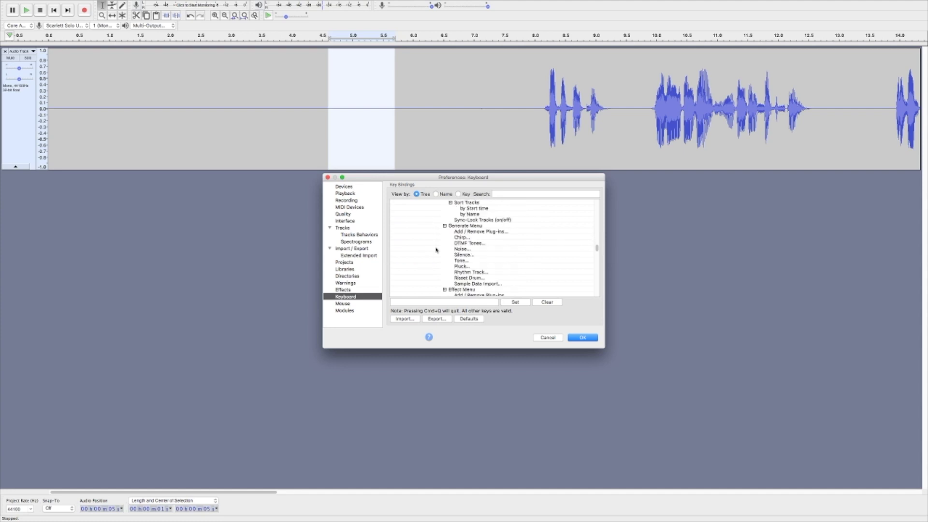
{"action": "scroll", "coordinate": [436, 250], "scroll_direction": "down", "scroll_amount": 10}
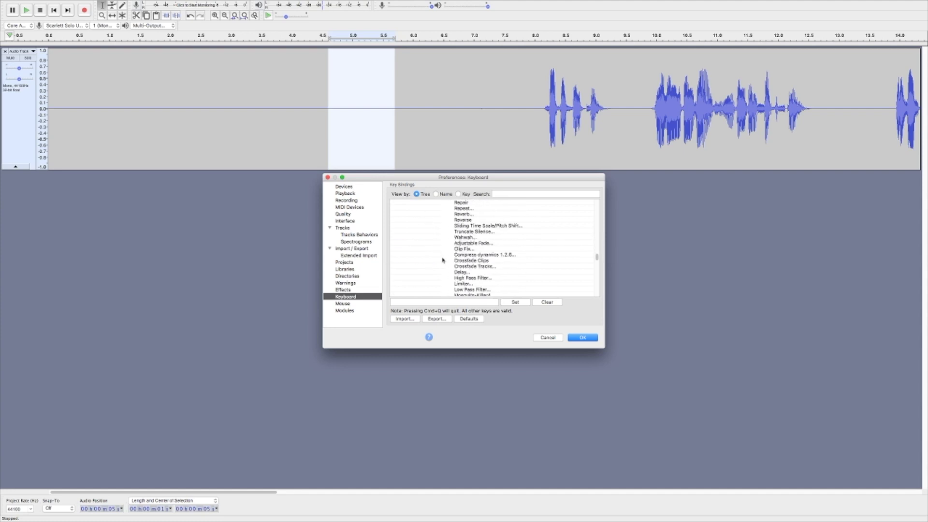
{"action": "scroll", "coordinate": [443, 260], "scroll_direction": "down", "scroll_amount": 3}
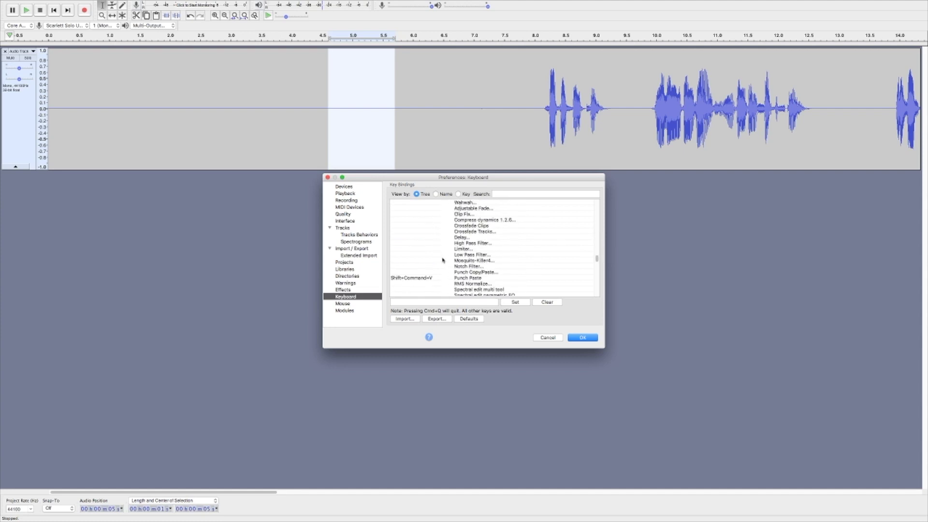
{"action": "left_click", "coordinate": [467, 277]}
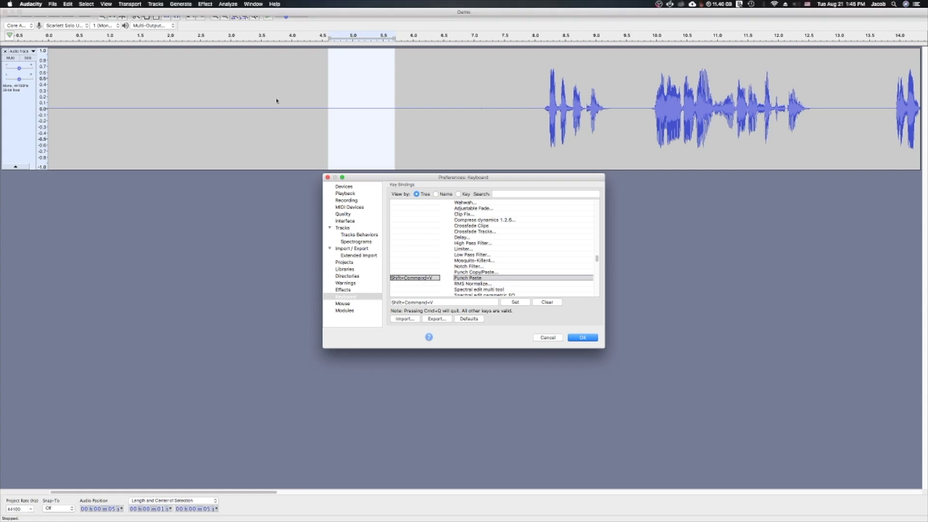
{"action": "left_click", "coordinate": [546, 338]}
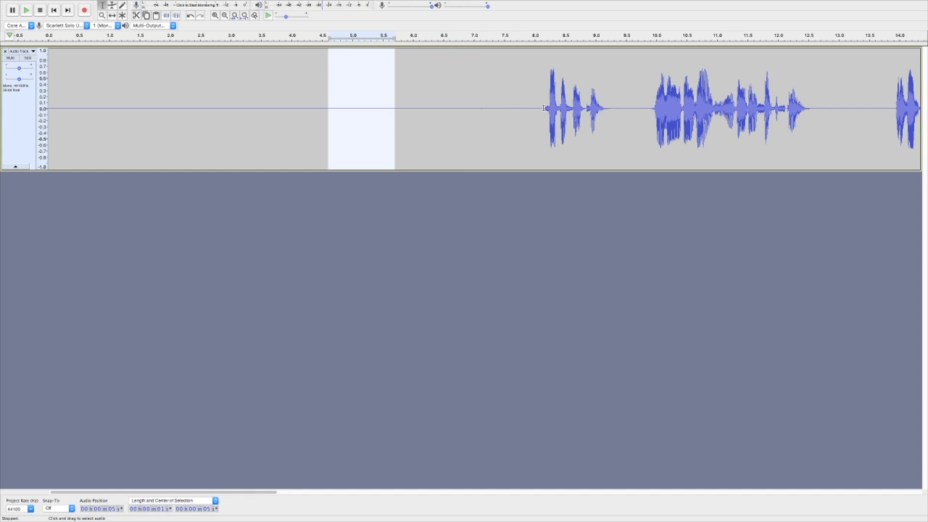
Step: Select the quiet gap from about 6 to 8.15 seconds before the first words and play the track from about 5.9 seconds
{"action": "left_click_drag", "start_coordinate": [543, 108], "coordinate": [414, 109]}
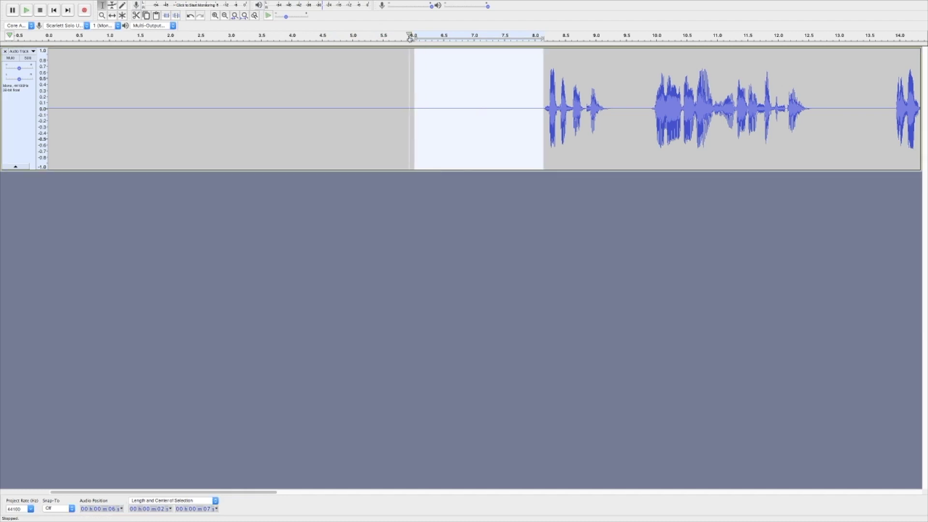
{"action": "left_click", "coordinate": [410, 36]}
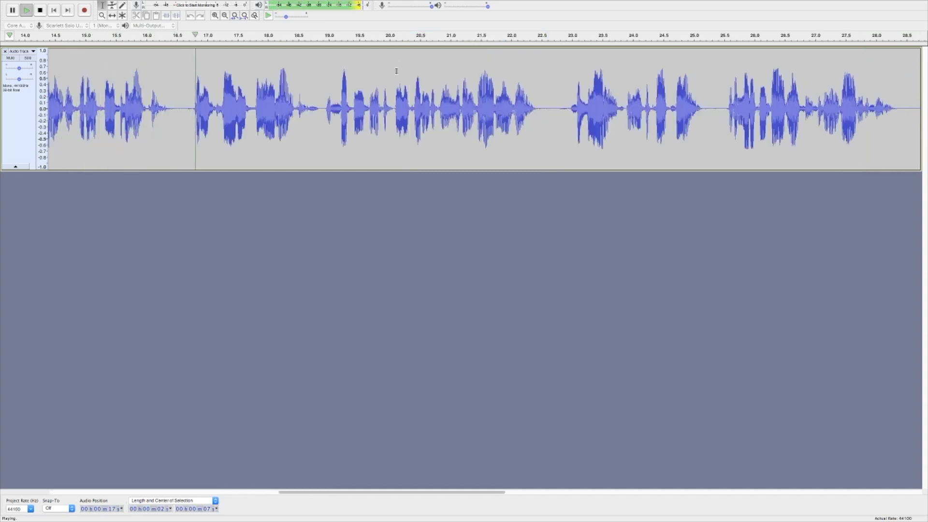
Step: Replace the noise in the pause from about 16.46 to 16.76 seconds with the copied room tone using Punch Paste
{"action": "key", "text": "space"}
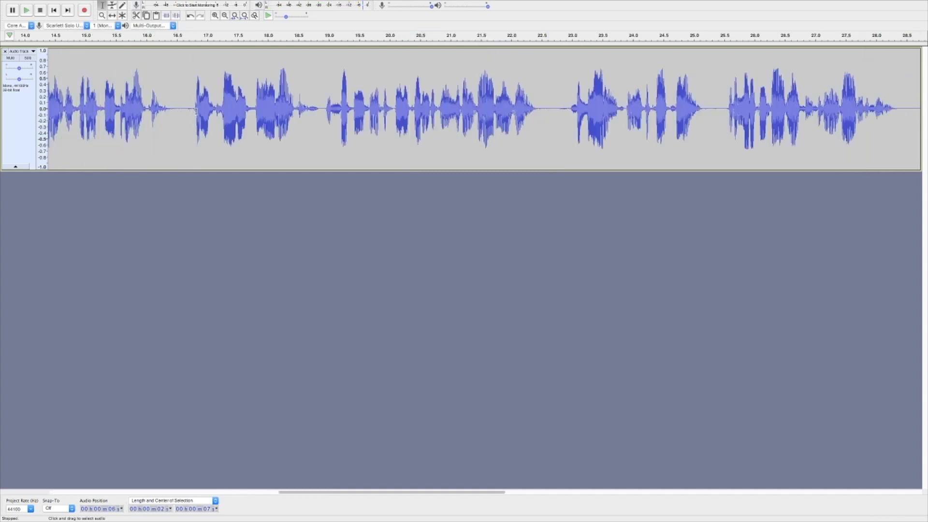
{"action": "left_click", "coordinate": [169, 107]}
{"action": "left_click_drag", "start_coordinate": [105, 107], "coordinate": [275, 98]}
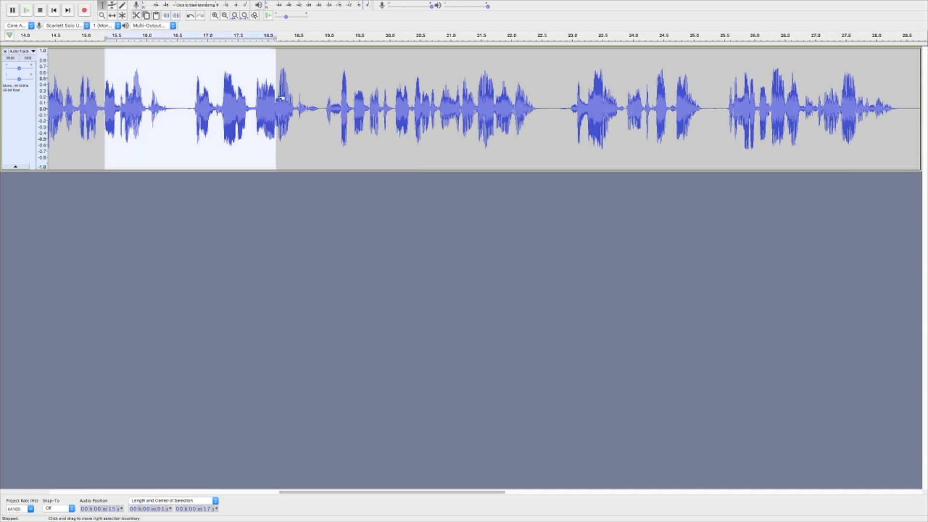
{"action": "key", "text": "super+e"}
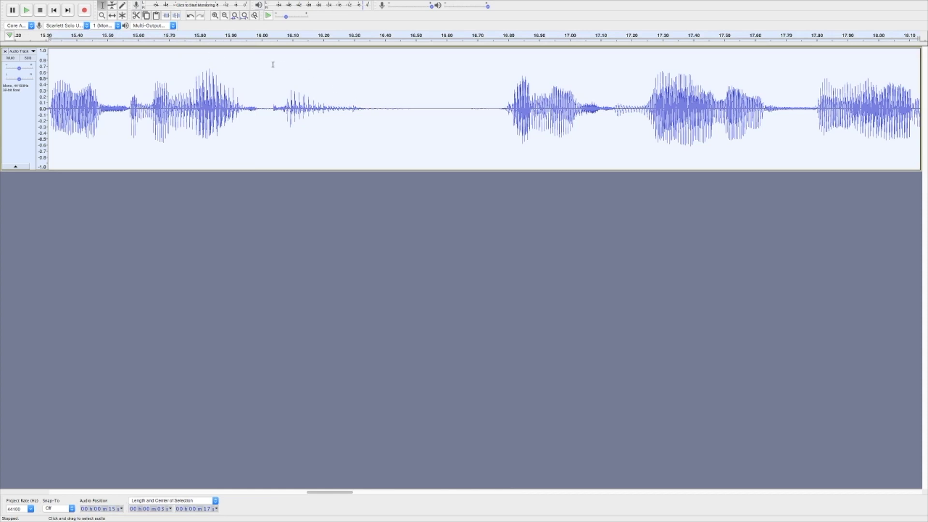
{"action": "left_click", "coordinate": [203, 33]}
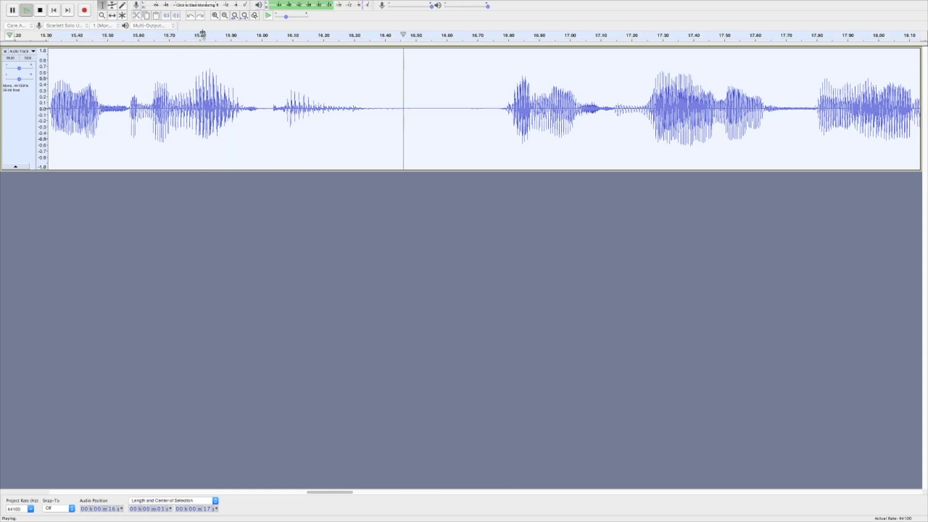
{"action": "key", "text": "space"}
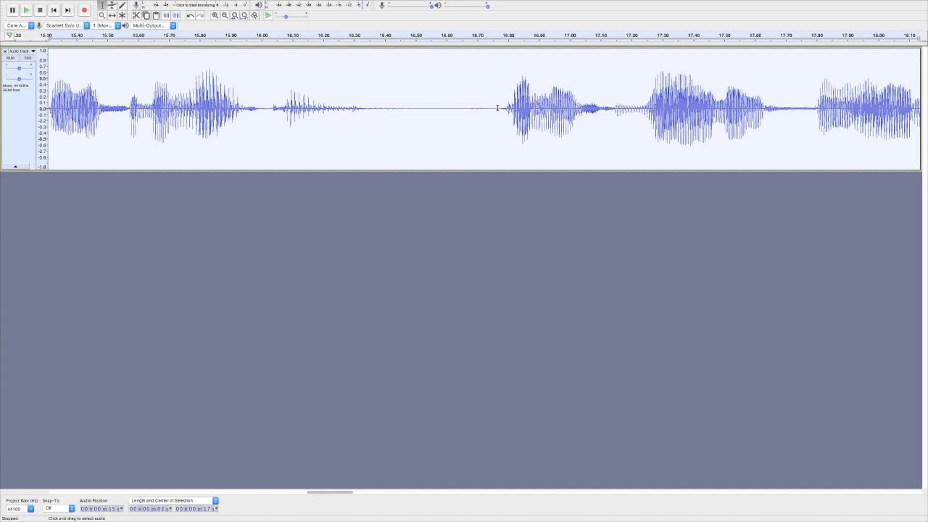
{"action": "left_click_drag", "start_coordinate": [497, 108], "coordinate": [405, 115]}
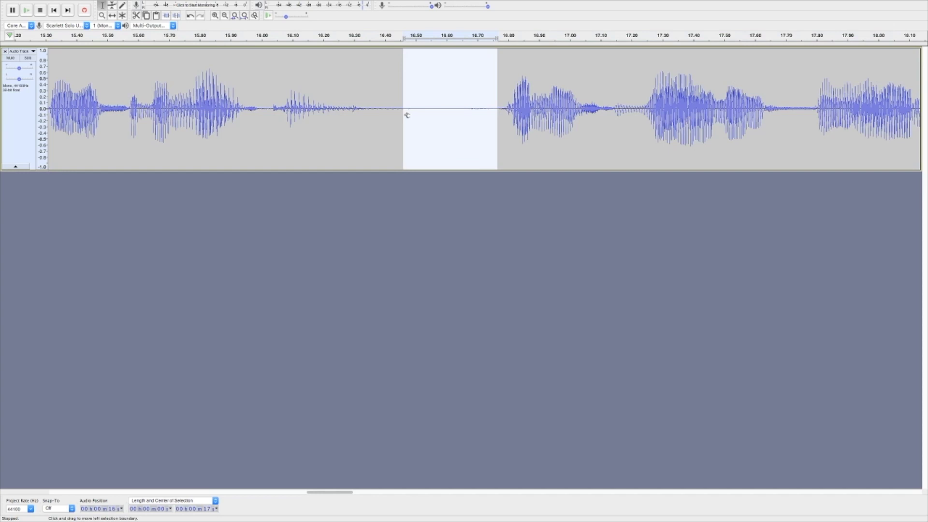
Step: Continue listening and replace the pauses at about 22.44 to 22.97 and 25.14 to 25.55 seconds with the copied room tone
{"action": "left_click", "coordinate": [216, 34]}
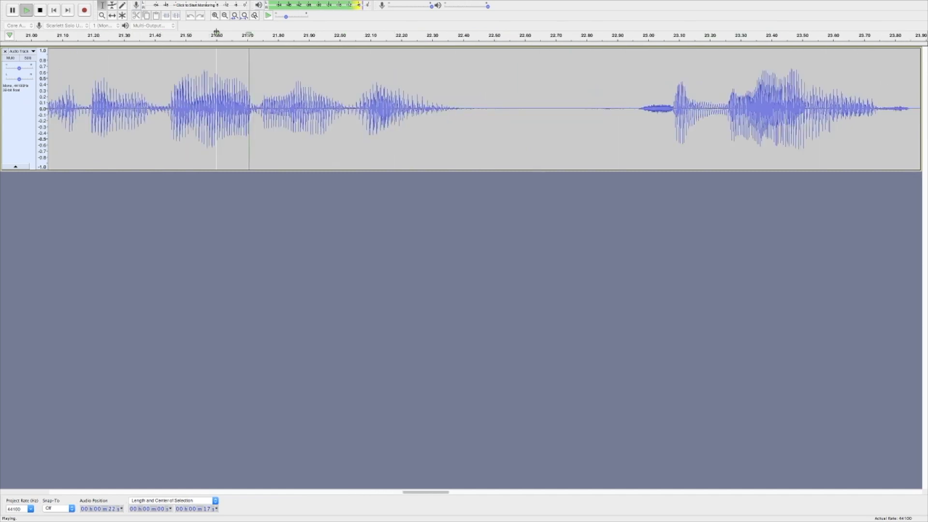
{"action": "key", "text": "space"}
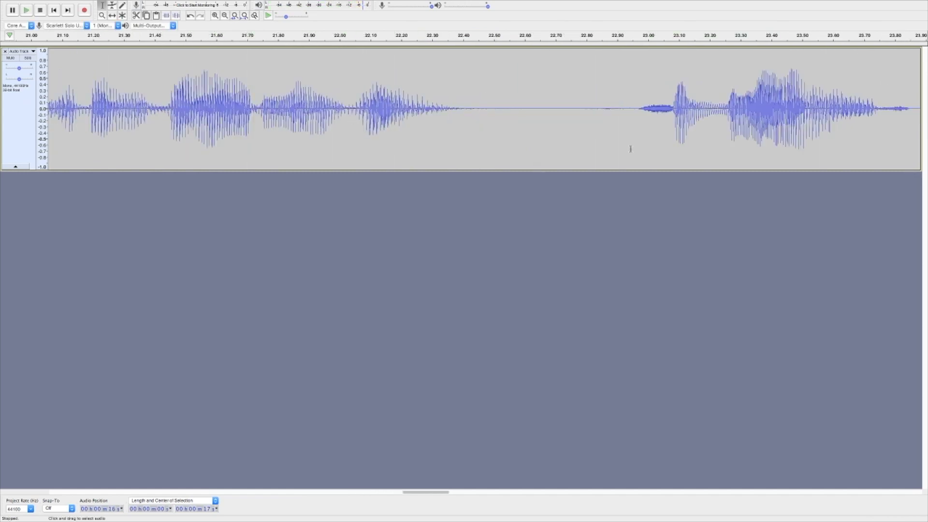
{"action": "left_click_drag", "start_coordinate": [639, 119], "coordinate": [475, 120]}
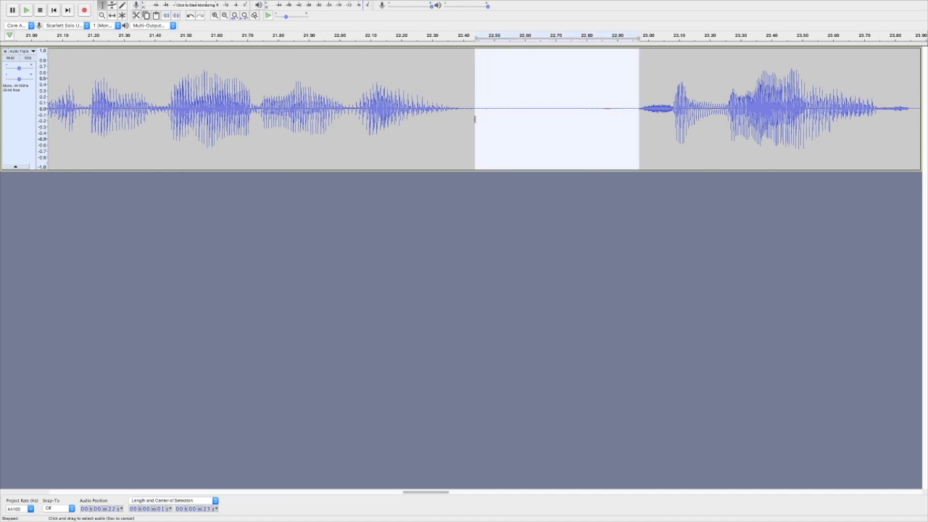
{"action": "left_click", "coordinate": [357, 37]}
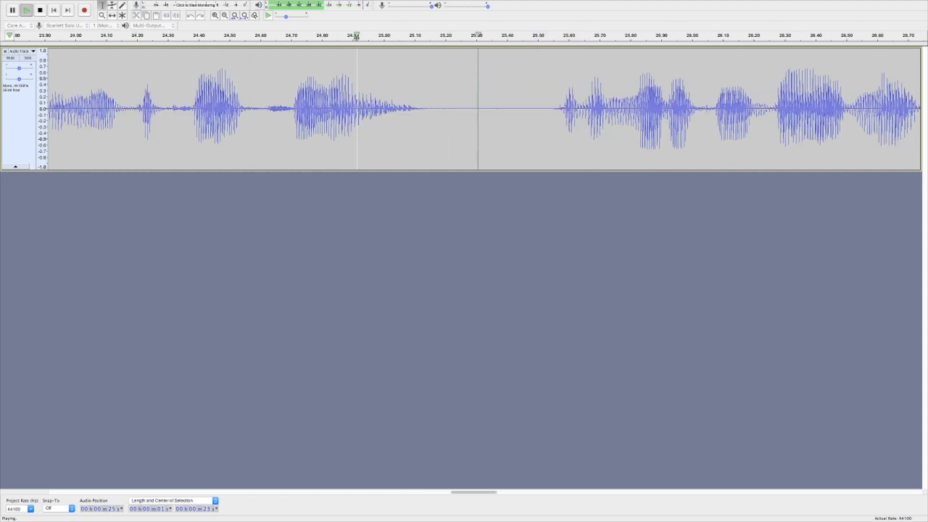
{"action": "key", "text": "space"}
{"action": "left_click_drag", "start_coordinate": [428, 106], "coordinate": [553, 117]}
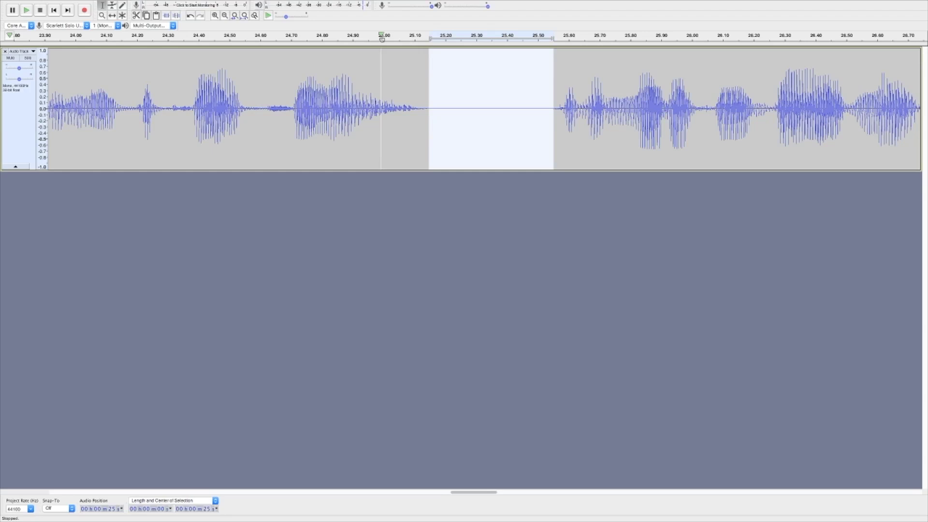
Step: Play on from about 25 seconds and replace the end of the pause, about 28.74 to 29.25 seconds, with room tone
{"action": "left_click", "coordinate": [381, 38]}
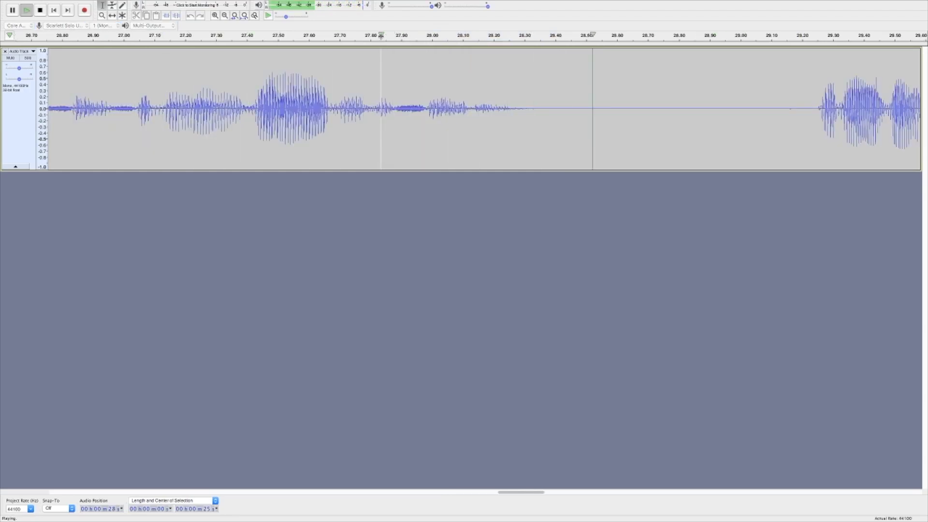
{"action": "key", "text": "space"}
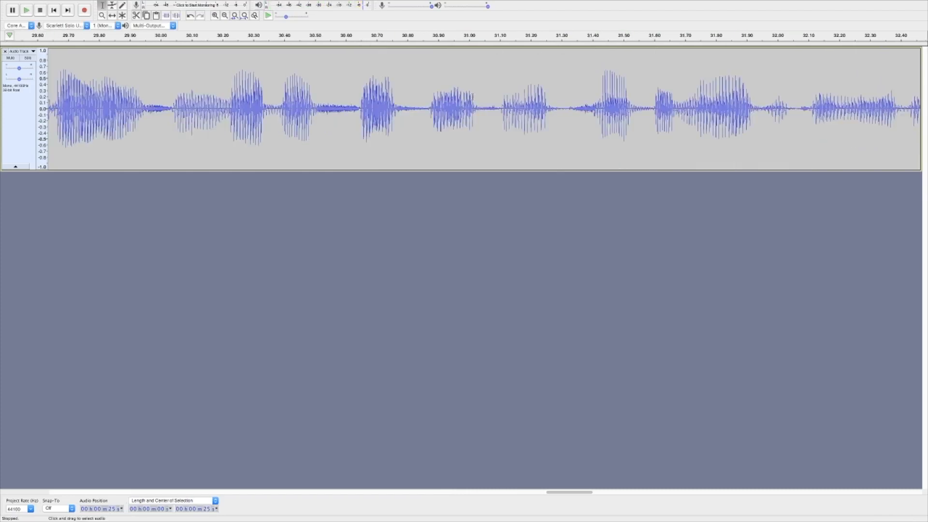
{"action": "scroll", "coordinate": [464, 102], "scroll_direction": "left", "scroll_amount": 10}
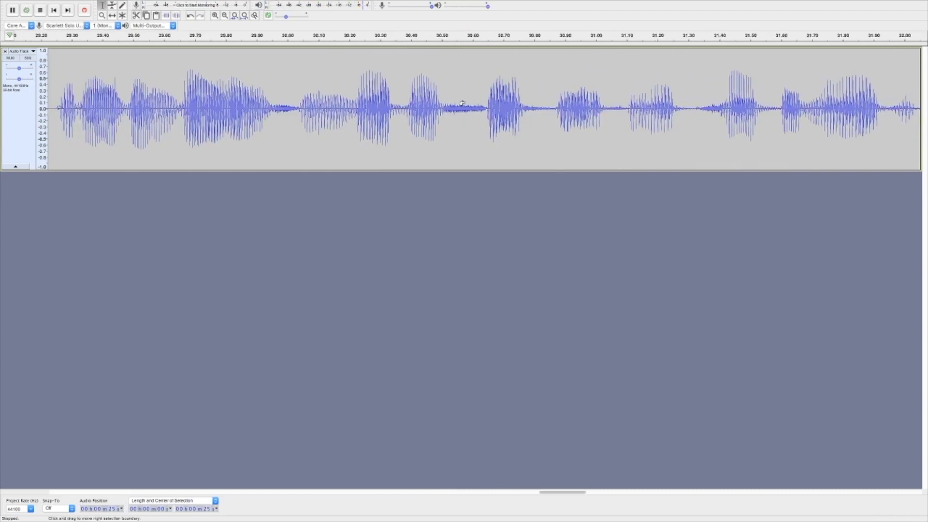
{"action": "scroll", "coordinate": [462, 103], "scroll_direction": "left", "scroll_amount": 2}
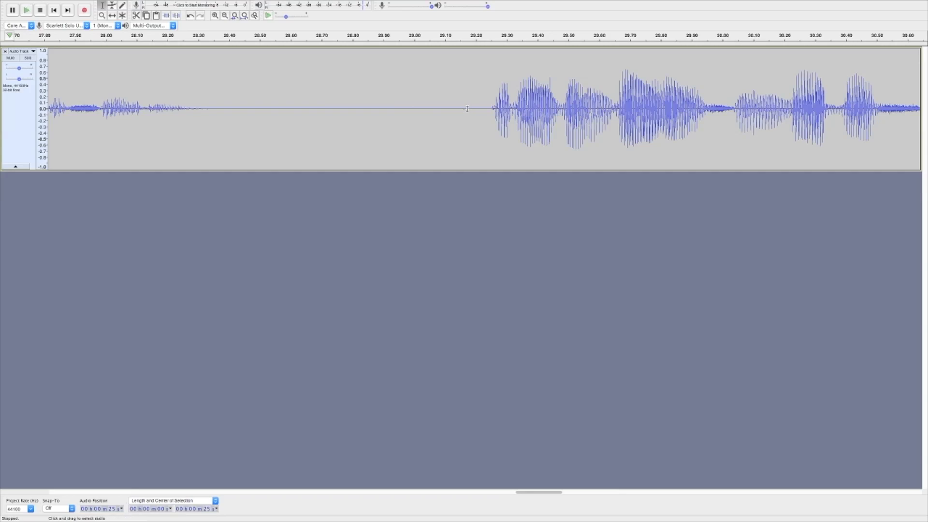
{"action": "left_click_drag", "start_coordinate": [490, 110], "coordinate": [336, 112]}
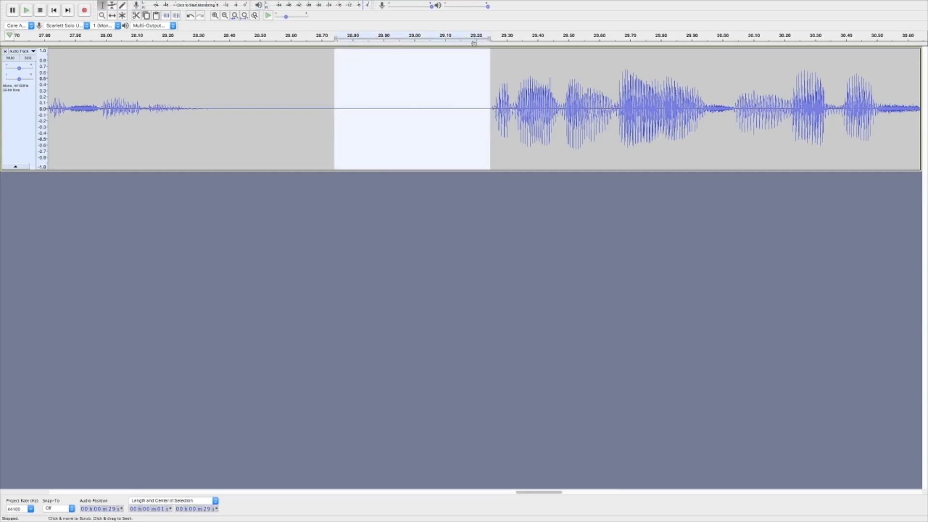
Step: Replace the breath noises from about 34.16 to 34.61 and 36.07 to 36.32 seconds with the copied room tone
{"action": "left_click", "coordinate": [499, 35]}
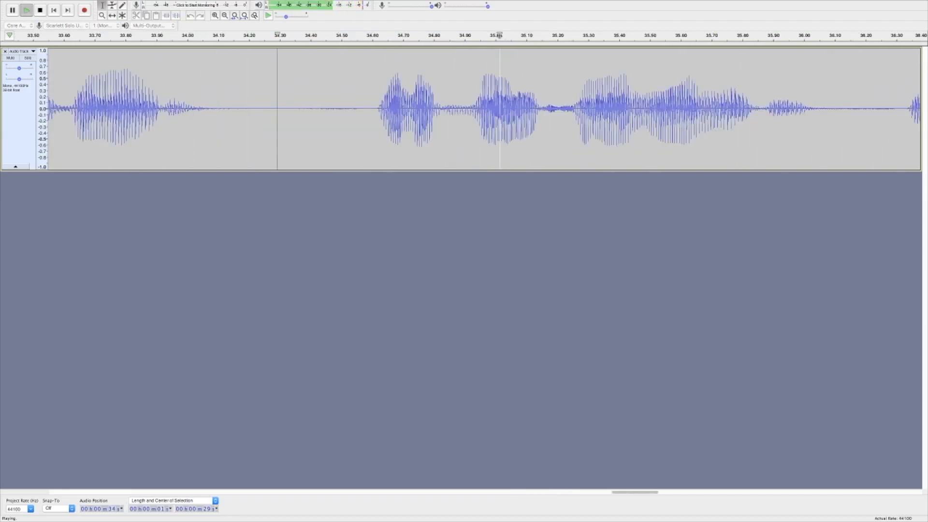
{"action": "key", "text": "space"}
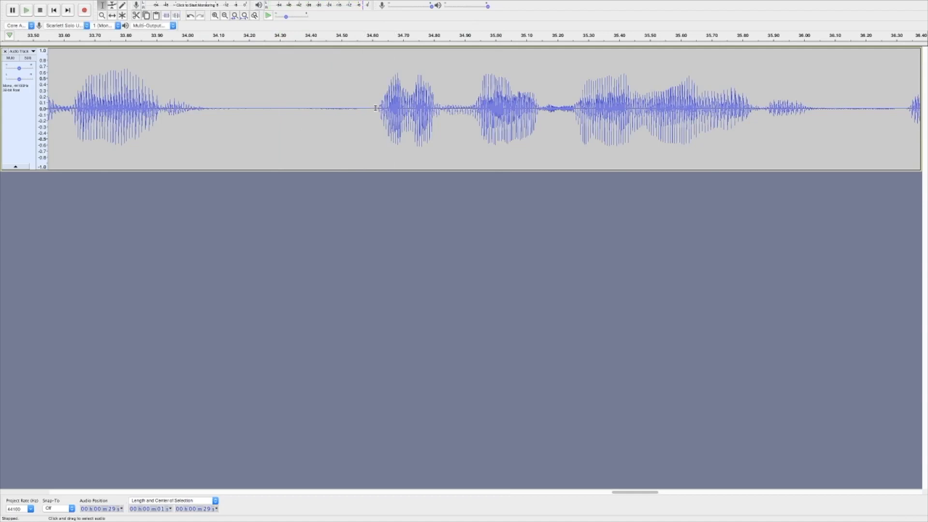
{"action": "left_click_drag", "start_coordinate": [376, 107], "coordinate": [238, 117]}
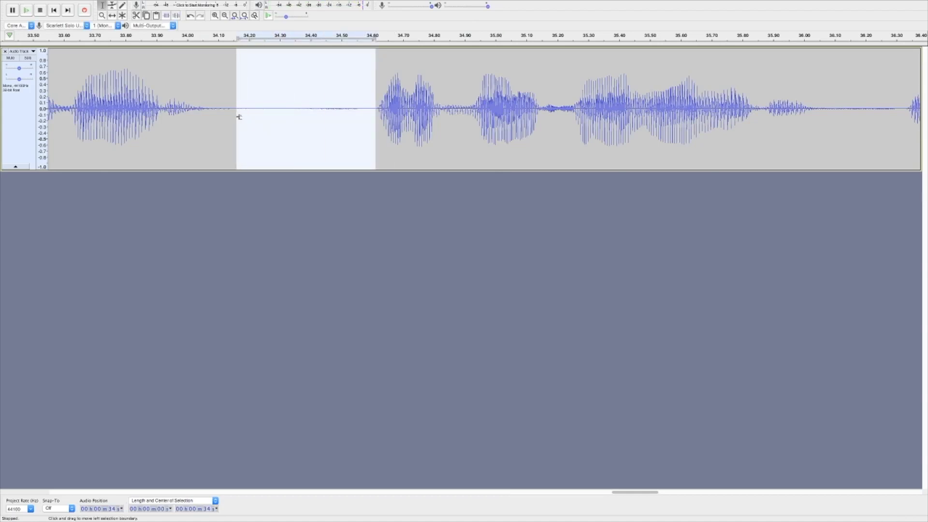
{"action": "left_click", "coordinate": [222, 35]}
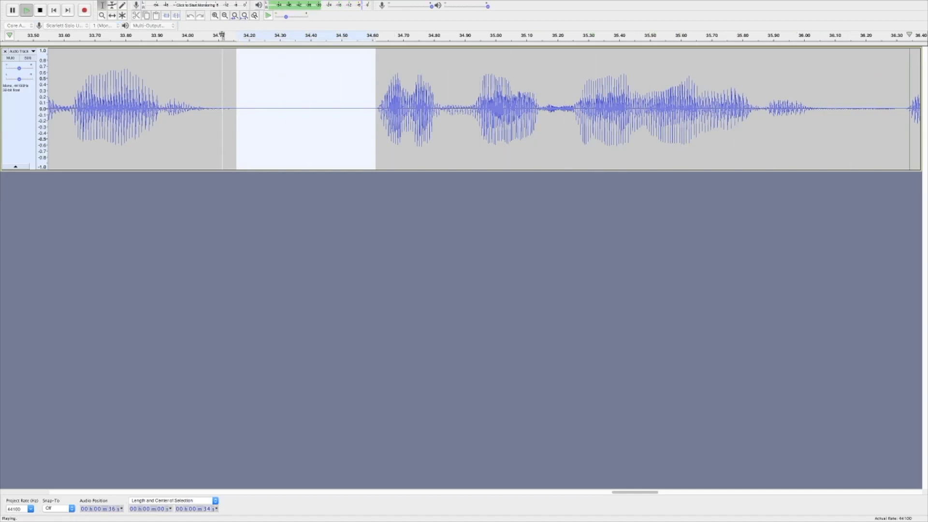
{"action": "key", "text": "space"}
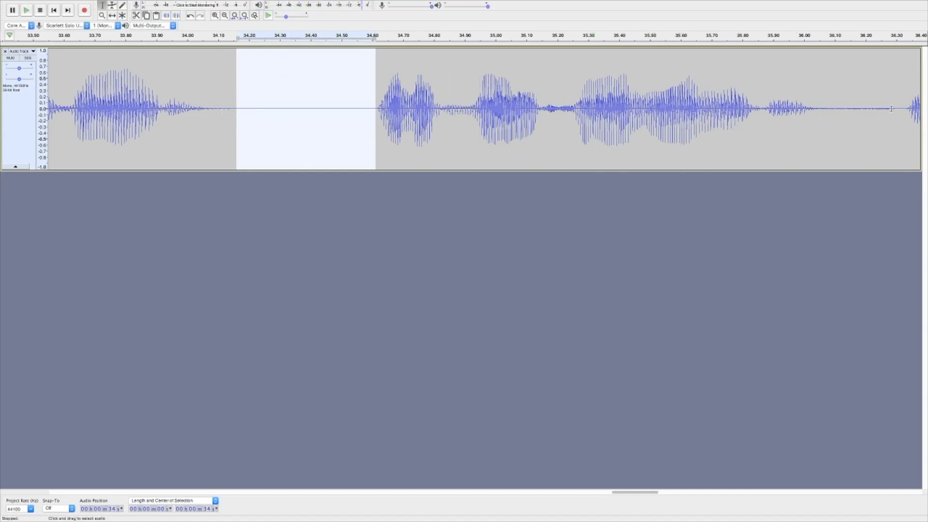
{"action": "left_click_drag", "start_coordinate": [902, 108], "coordinate": [825, 118]}
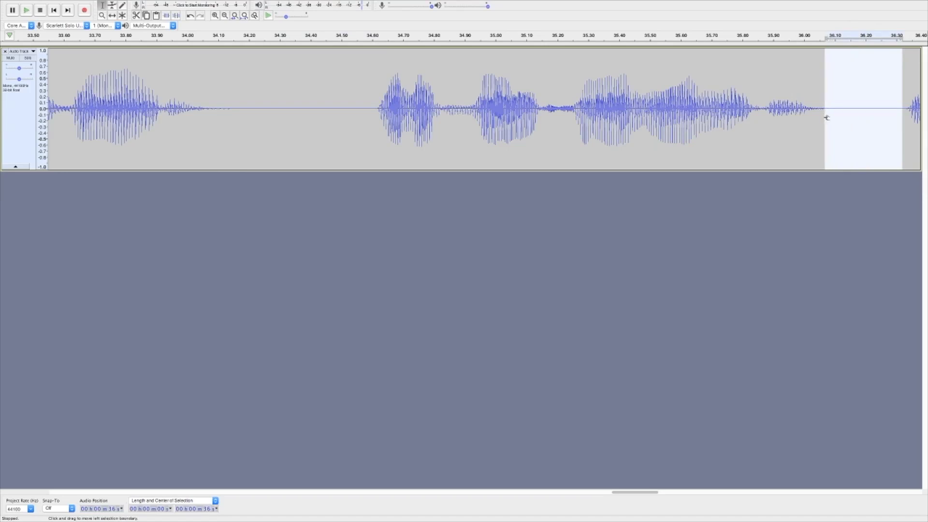
Step: Replace the breath noises from about 39.5 to 39.85 and 41.69 to 41.91 seconds with the copied room tone
{"action": "left_click", "coordinate": [428, 42]}
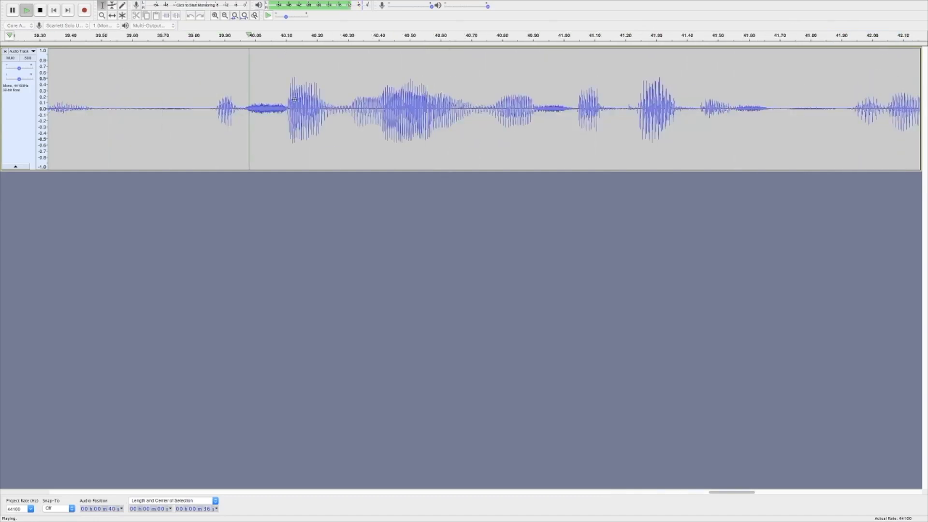
{"action": "key", "text": "space"}
{"action": "left_click_drag", "start_coordinate": [208, 107], "coordinate": [103, 106]}
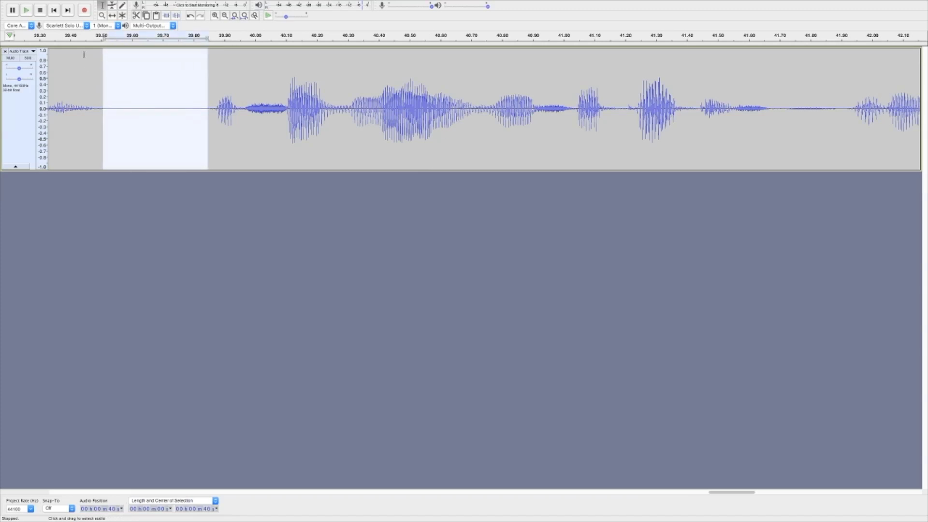
{"action": "left_click", "coordinate": [84, 36]}
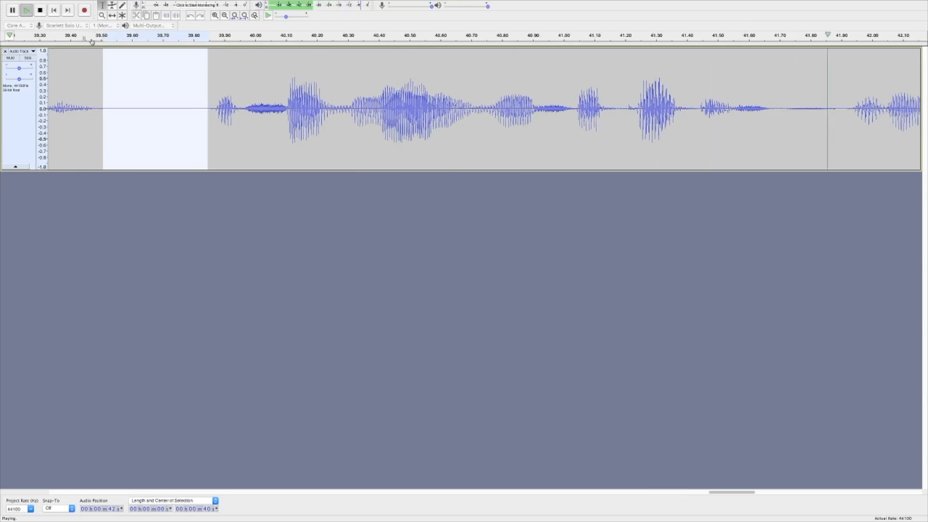
{"action": "key", "text": "space"}
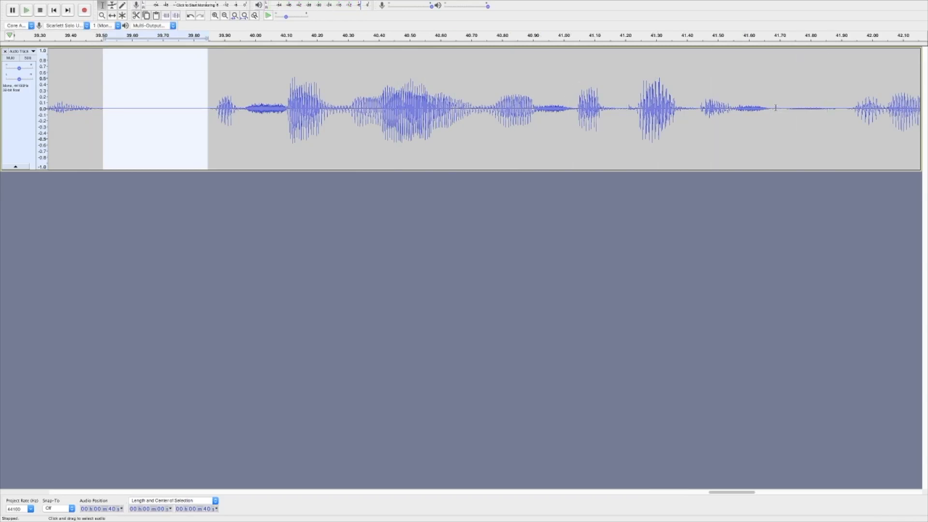
{"action": "left_click_drag", "start_coordinate": [775, 107], "coordinate": [843, 111]}
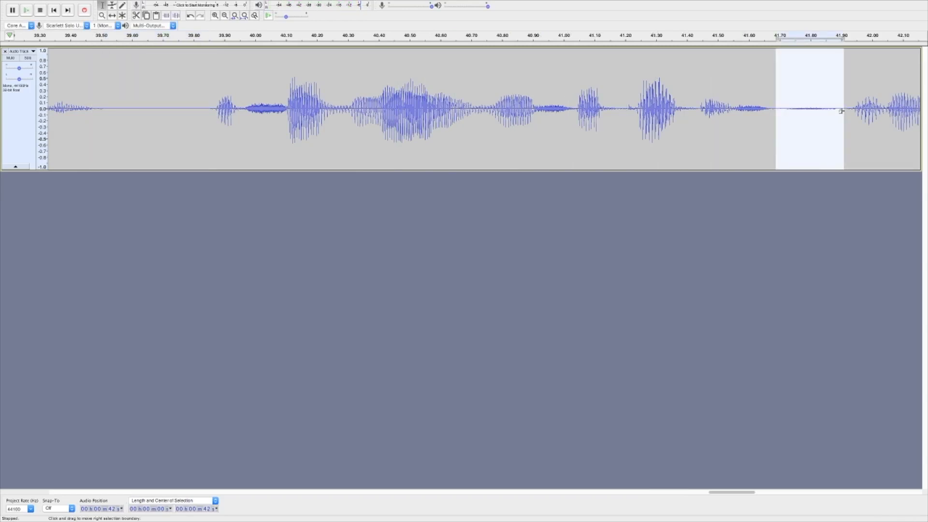
{"action": "key", "text": "ctrl+l"}
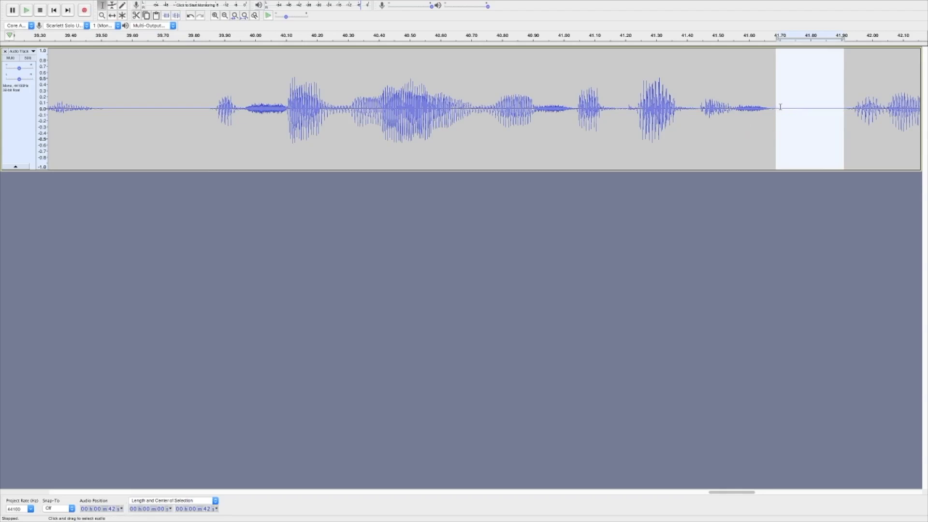
Step: Replace the breath from about 44.32 to 44.53 seconds with room tone and play the rest of the narration past 50 seconds
{"action": "left_click", "coordinate": [723, 37]}
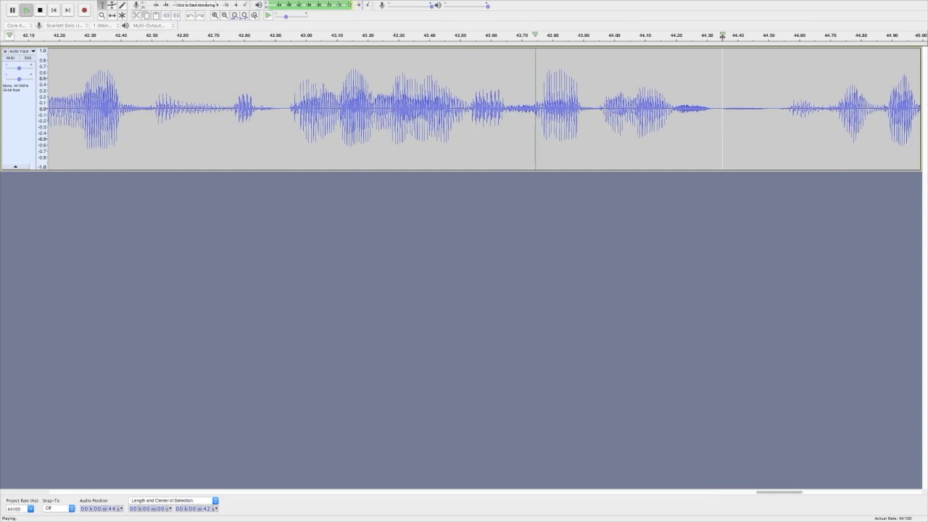
{"action": "key", "text": "space"}
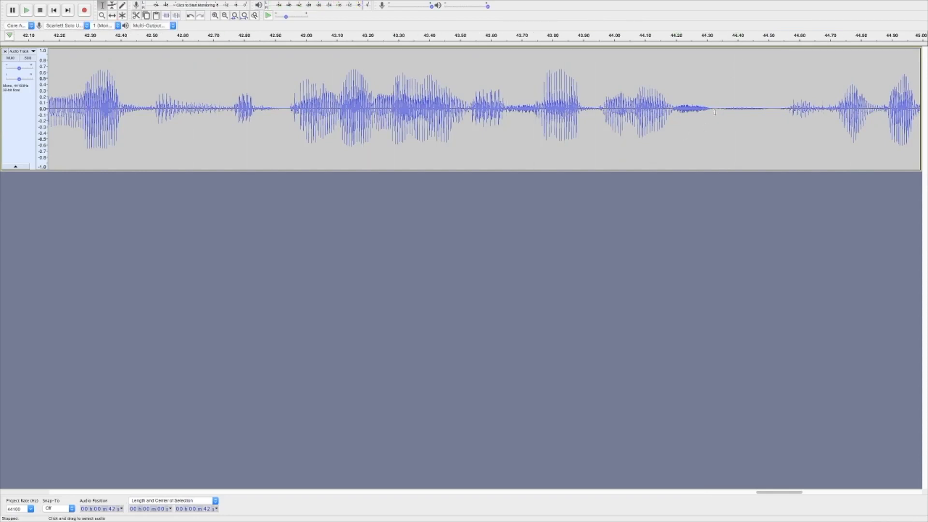
{"action": "left_click_drag", "start_coordinate": [714, 112], "coordinate": [777, 114]}
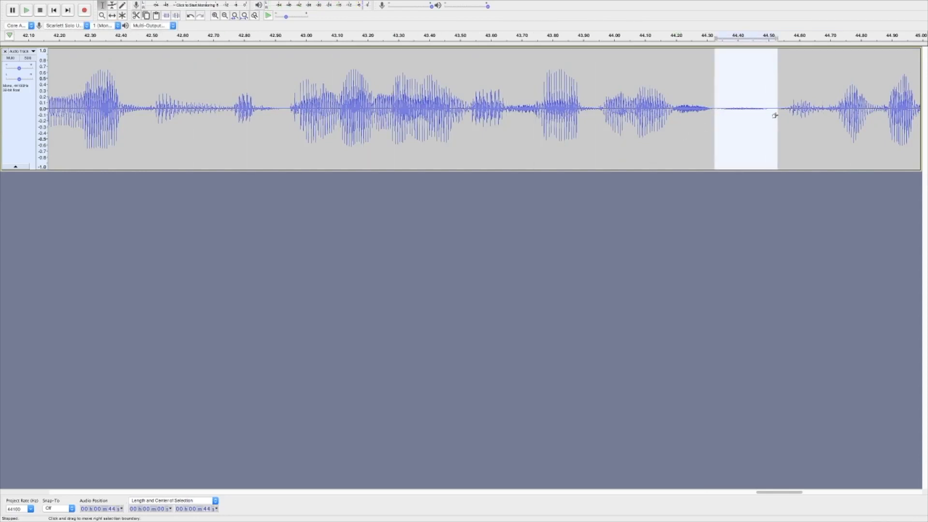
{"action": "key", "text": "space"}
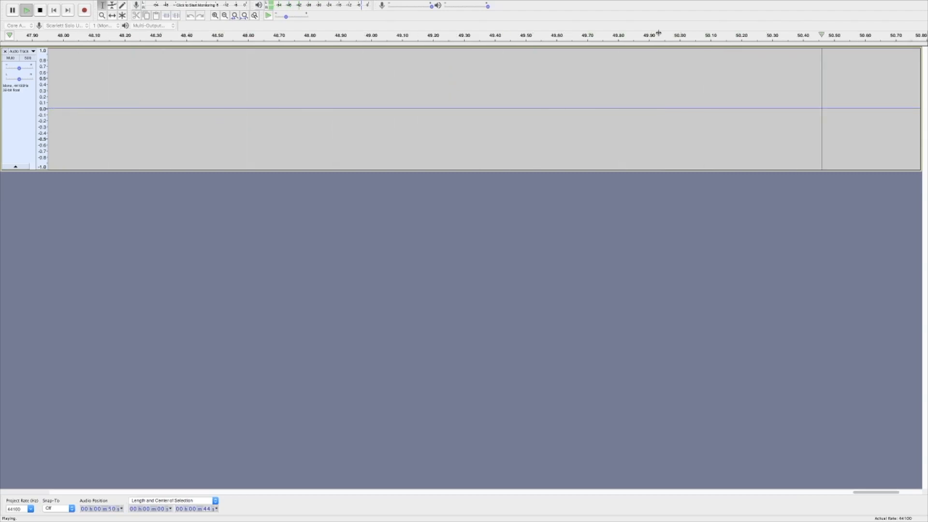
{"action": "key", "text": "space"}
Step: Delete the tail of the track, including the final spike, from about 50.1 seconds to the end
{"action": "key", "text": "ctrl+f"}
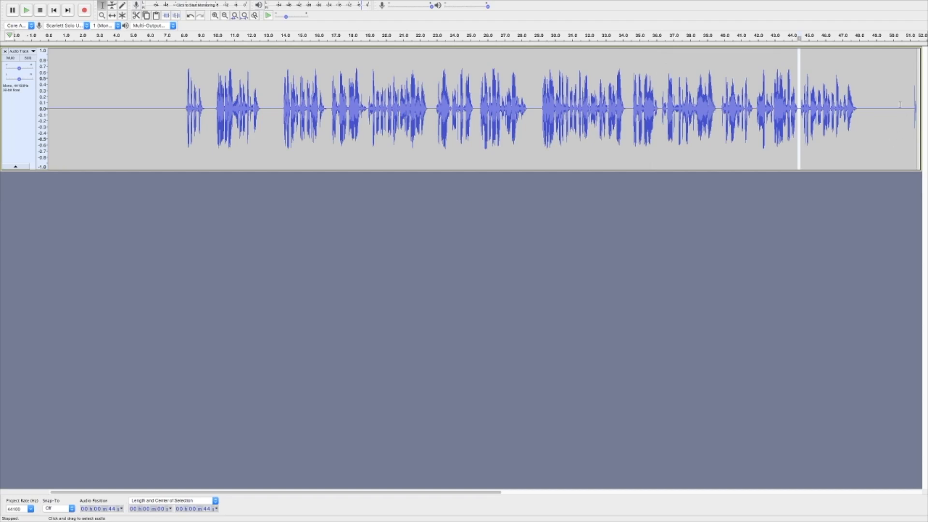
{"action": "left_click_drag", "start_coordinate": [923, 109], "coordinate": [839, 127]}
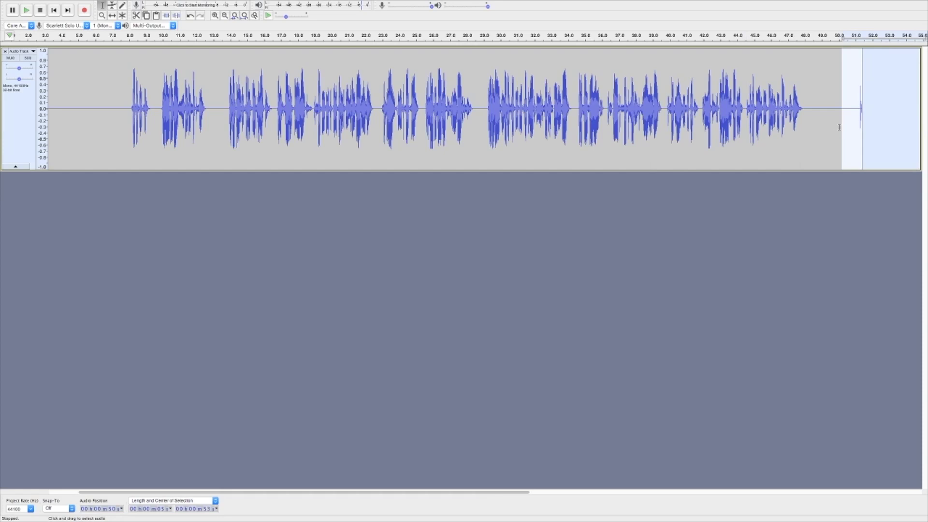
{"action": "key", "text": "Delete"}
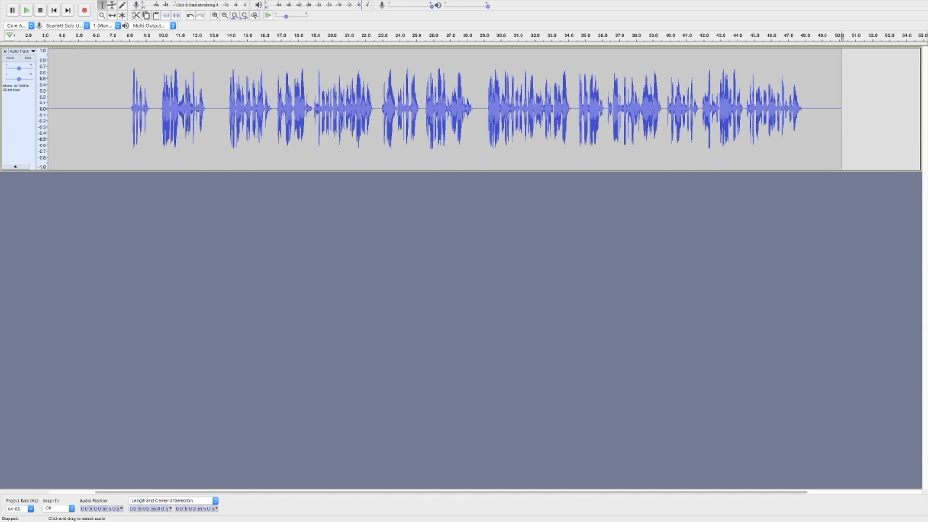
Step: Copy two seconds of room tone, from 6 to 8 seconds, just before the first spoken words
{"action": "left_click_drag", "start_coordinate": [196, 109], "coordinate": [89, 102]}
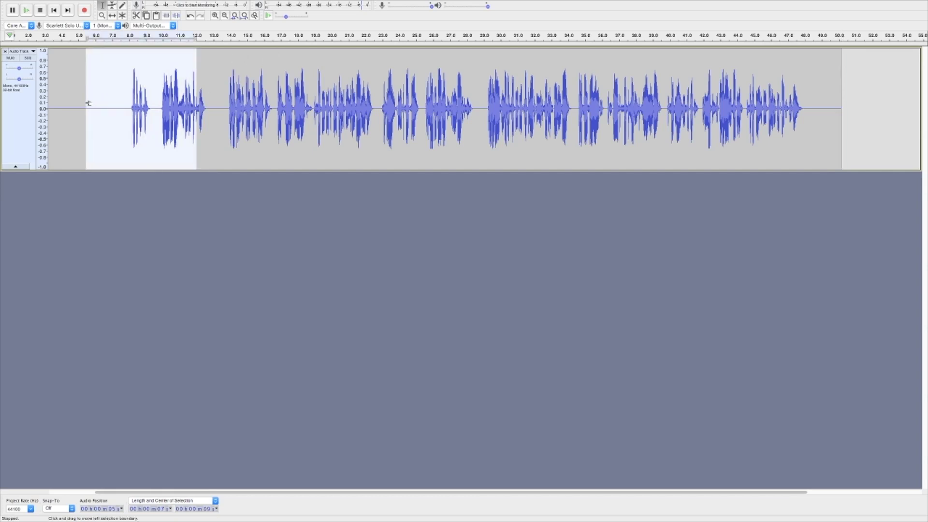
{"action": "key", "text": "ctrl+e"}
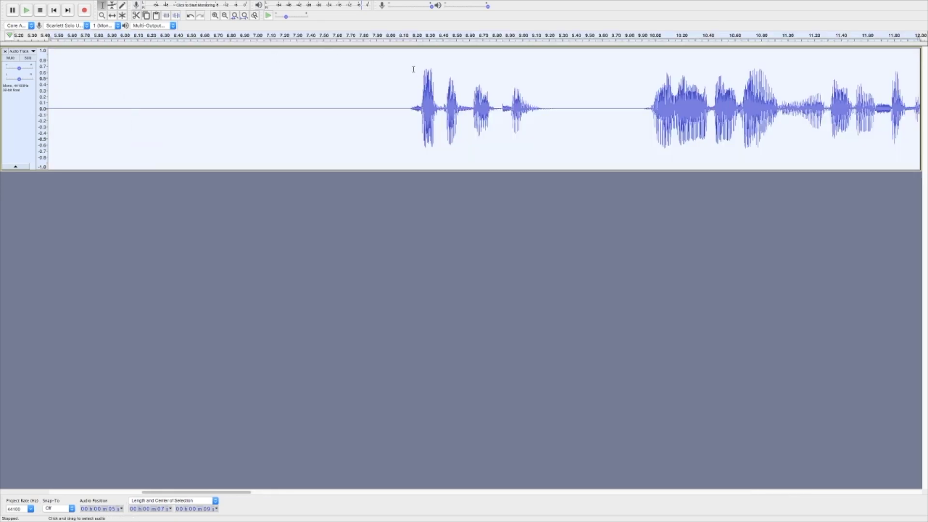
{"action": "left_click", "coordinate": [225, 16]}
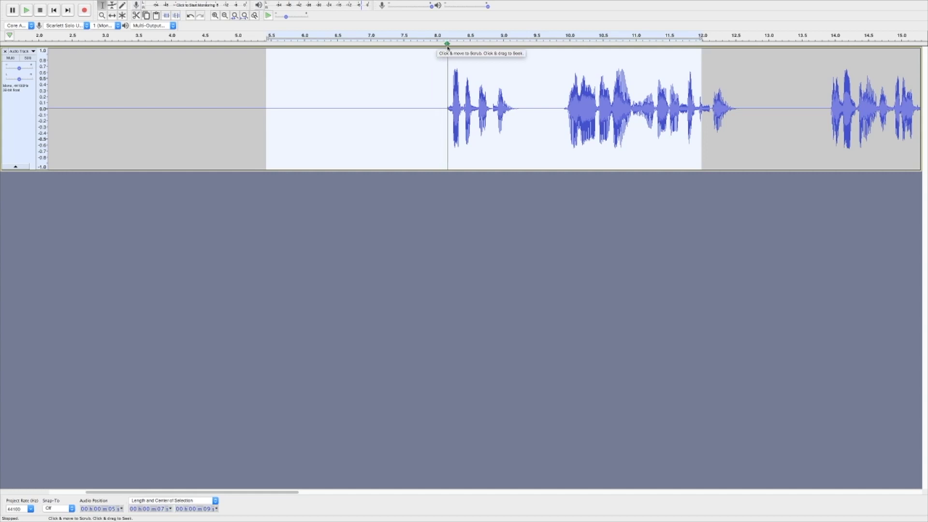
{"action": "left_click", "coordinate": [312, 106]}
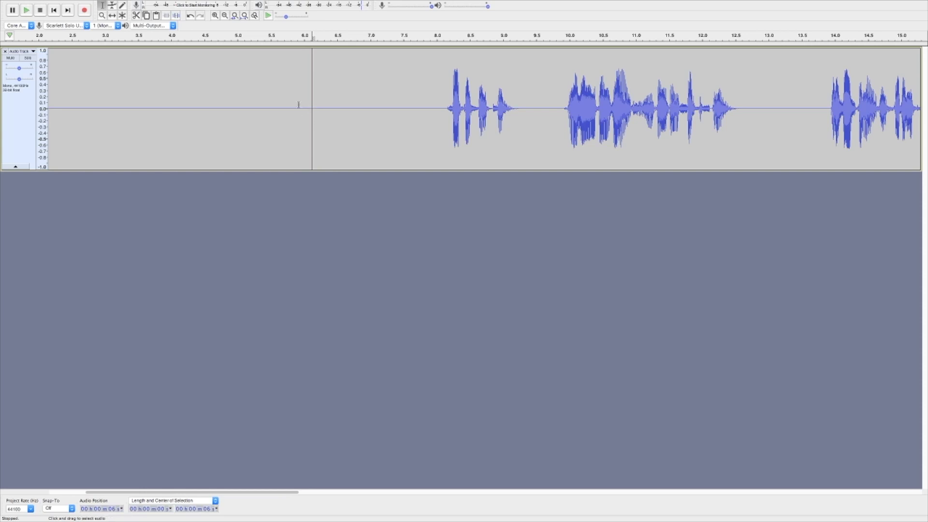
{"action": "left_click_drag", "start_coordinate": [303, 106], "coordinate": [437, 114]}
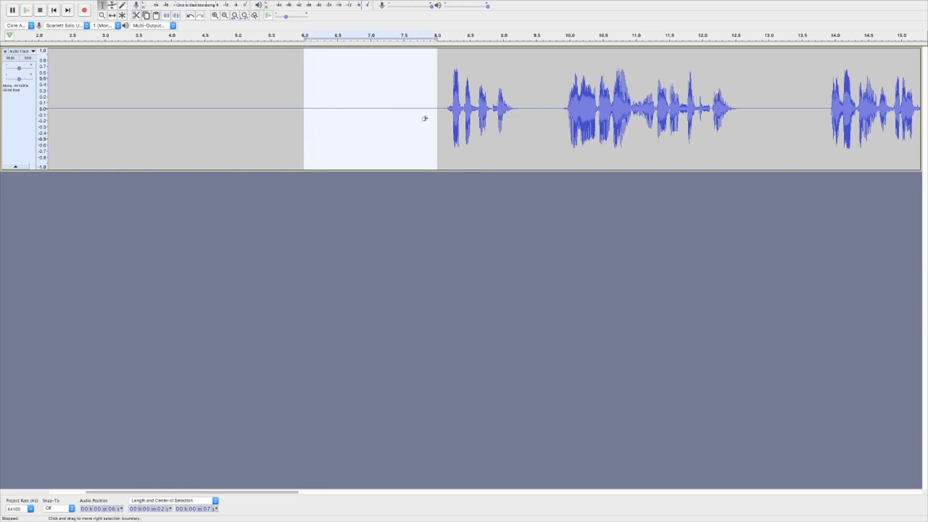
Step: Delete the beginning of the track up to about 6 seconds, keeping two seconds of room tone before the narration
{"action": "left_click", "coordinate": [301, 112]}
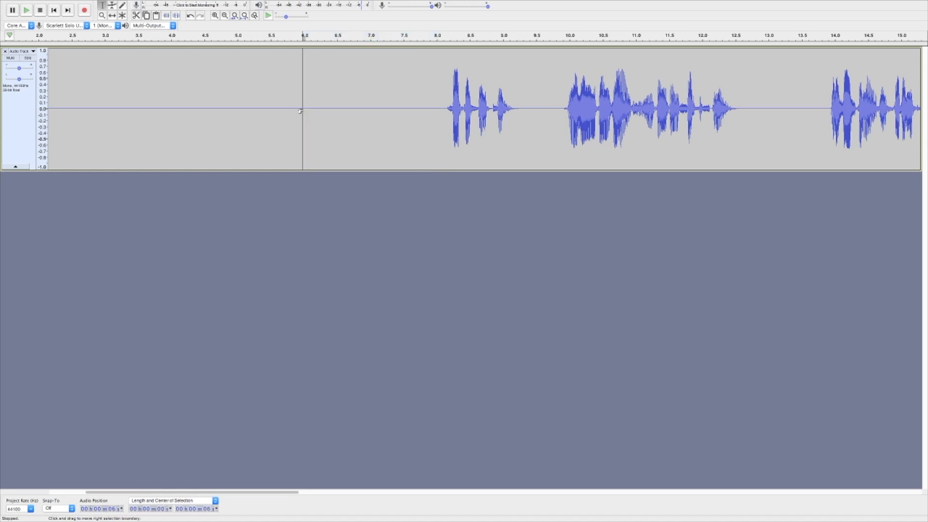
{"action": "left_click_drag", "start_coordinate": [44, 108], "coordinate": [43, 108]}
{"action": "key", "text": "Delete"}
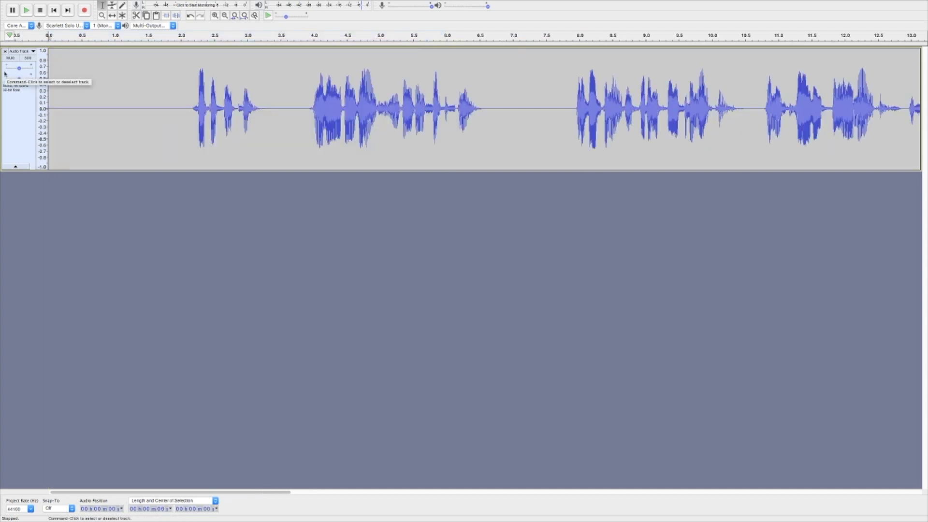
Step: Replace the track's tail from about 41.9 seconds with the copied two seconds of room tone and play the new ending
{"action": "key", "text": "End"}
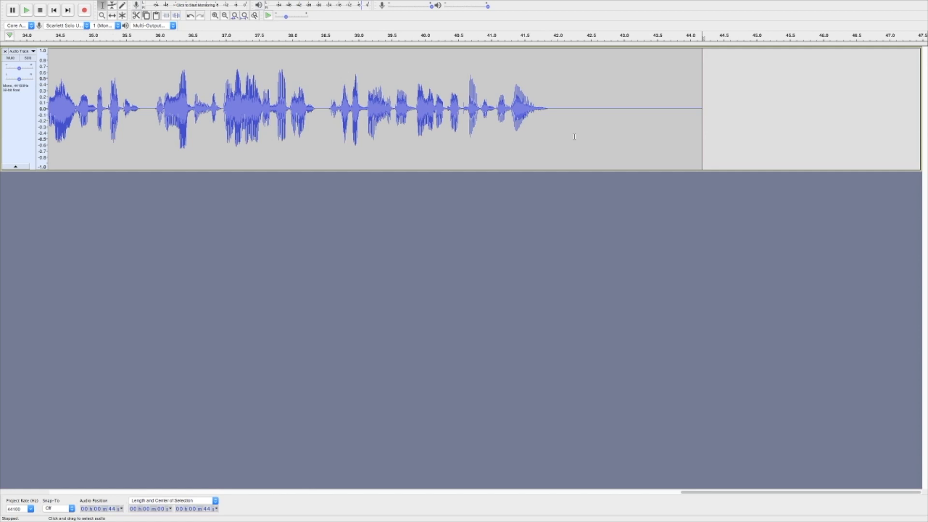
{"action": "left_click_drag", "start_coordinate": [551, 108], "coordinate": [702, 109]}
{"action": "key", "text": "Delete"}
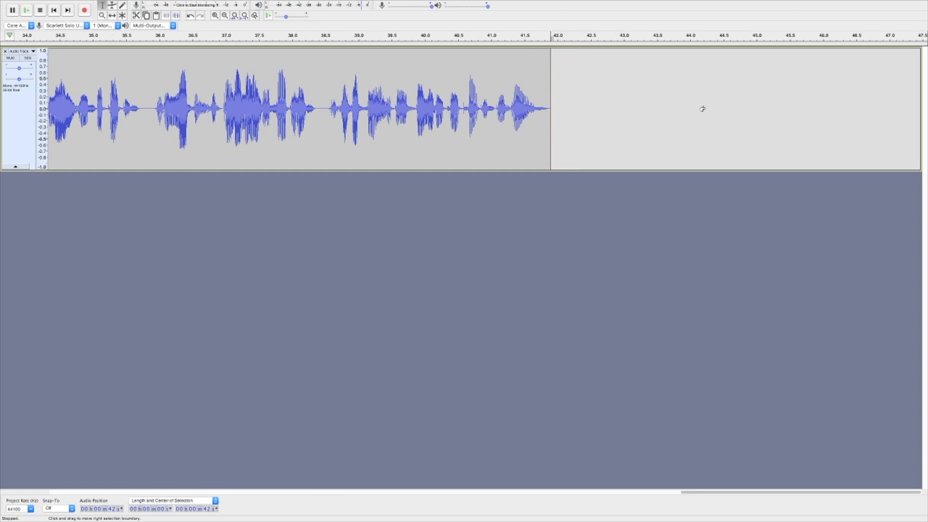
{"action": "key", "text": "super+z"}
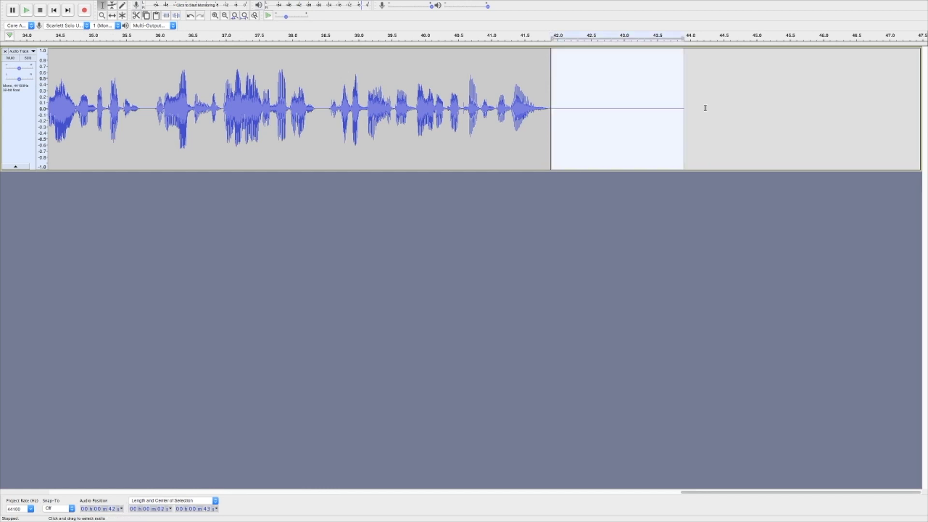
{"action": "left_click", "coordinate": [417, 38]}
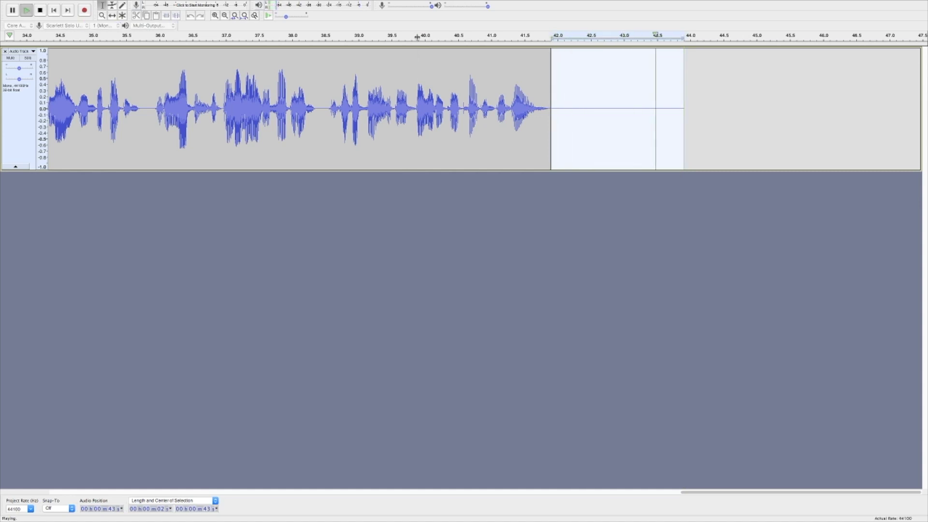
{"action": "key", "text": "ctrl+f"}
{"action": "key", "text": "space"}
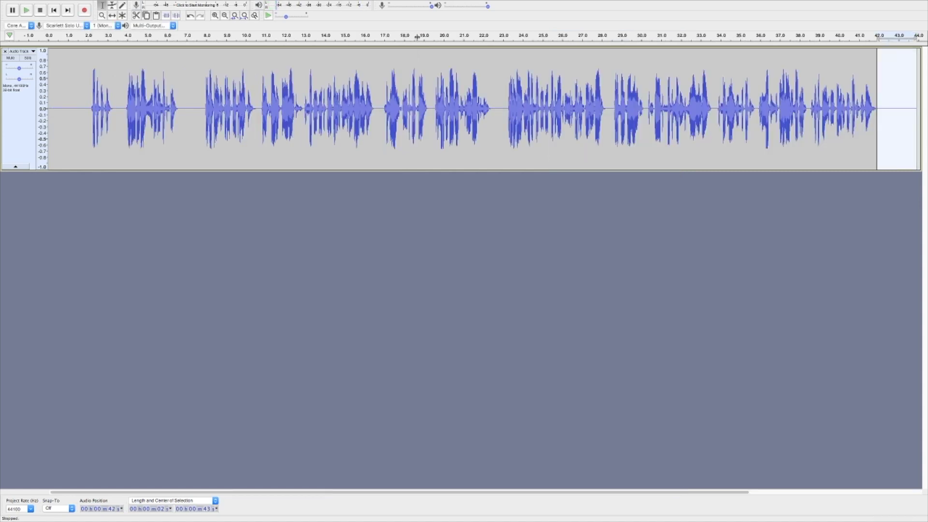